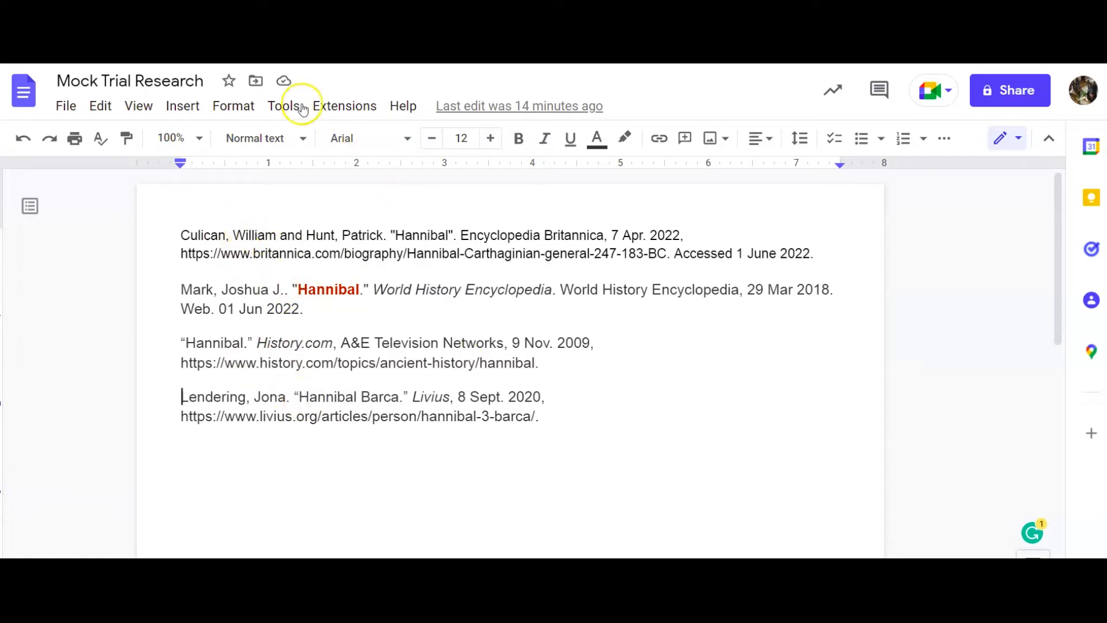
Step: Insert a page header, align it right, and enter the writer's last name followed by a space
click(180, 108)
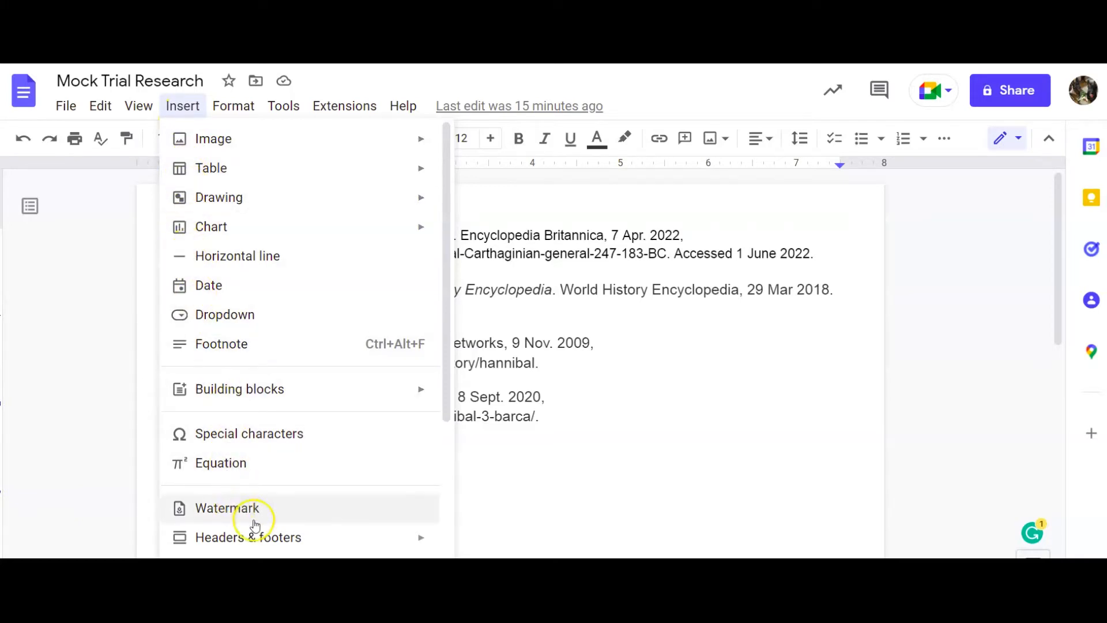
scroll(255, 525, down, 3)
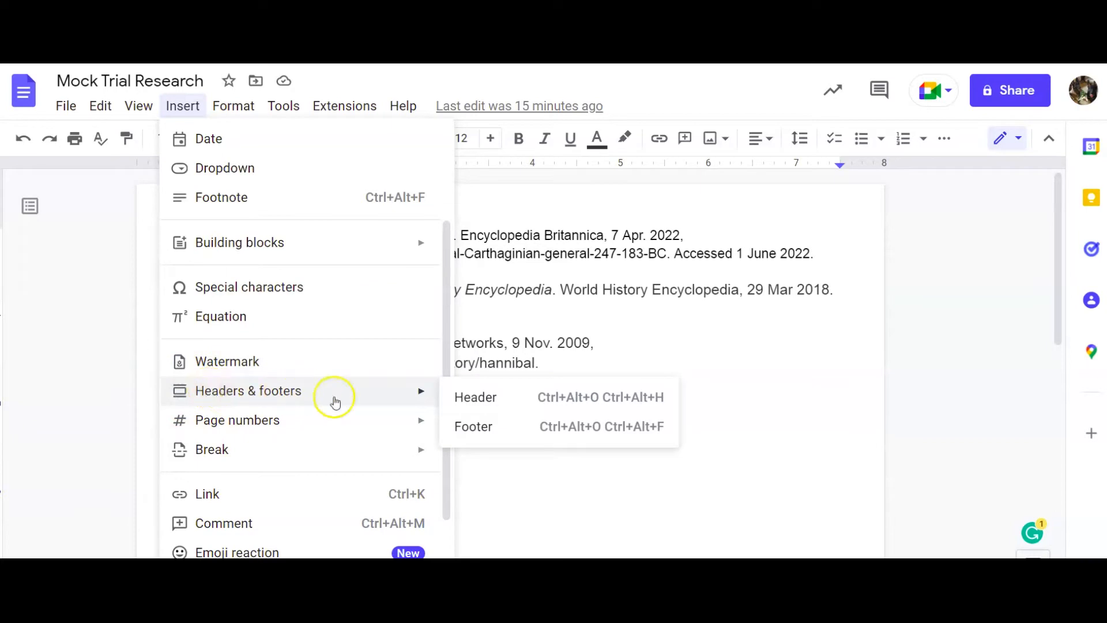
click(482, 397)
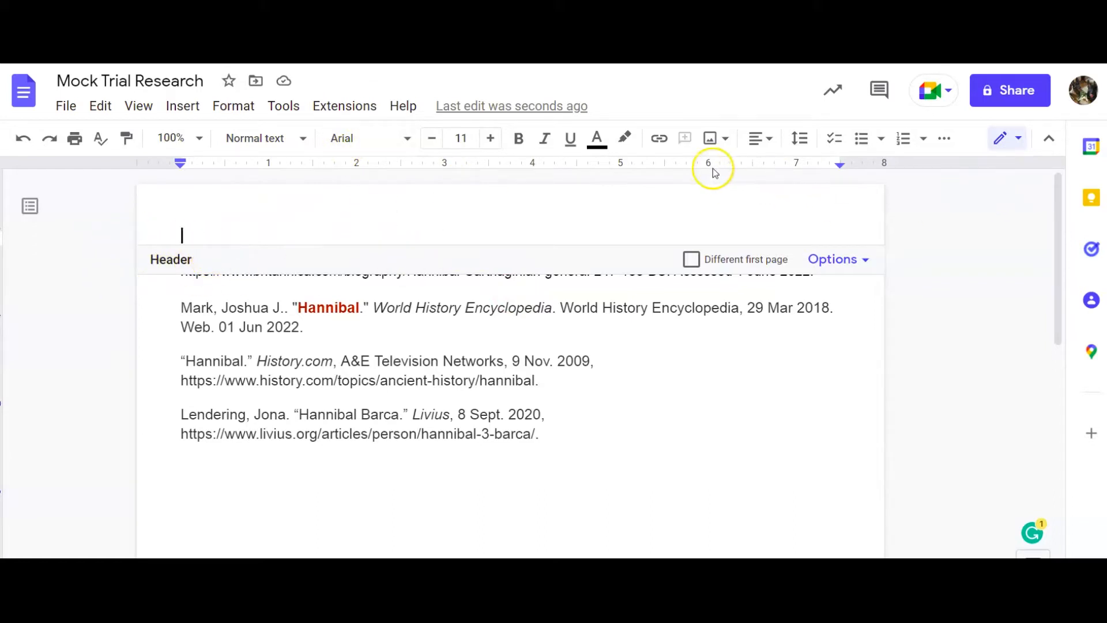
click(771, 140)
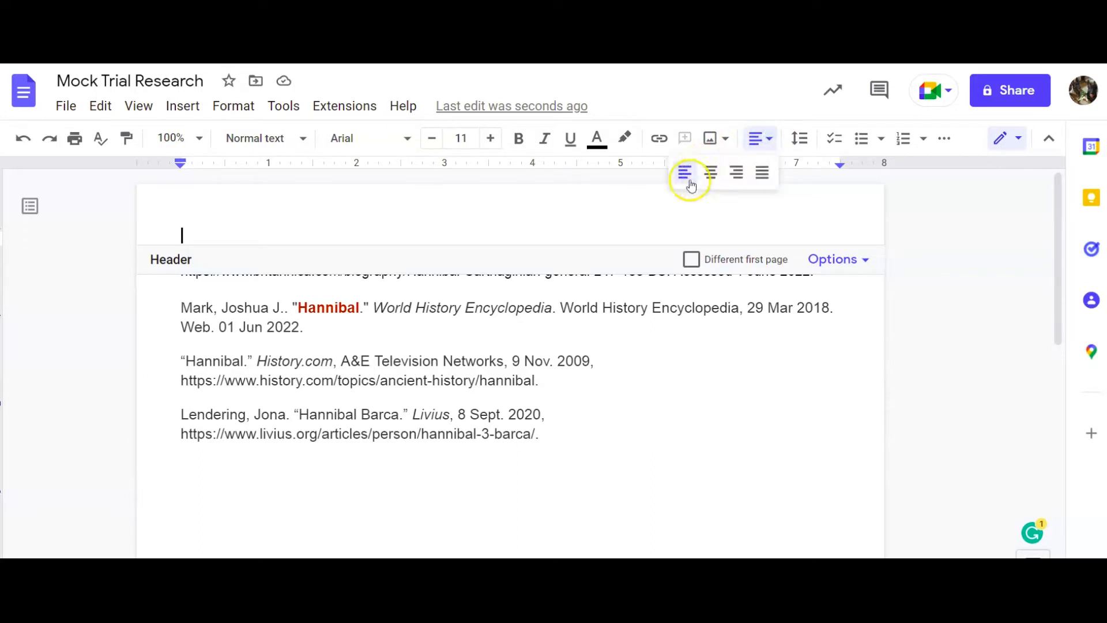
click(736, 174)
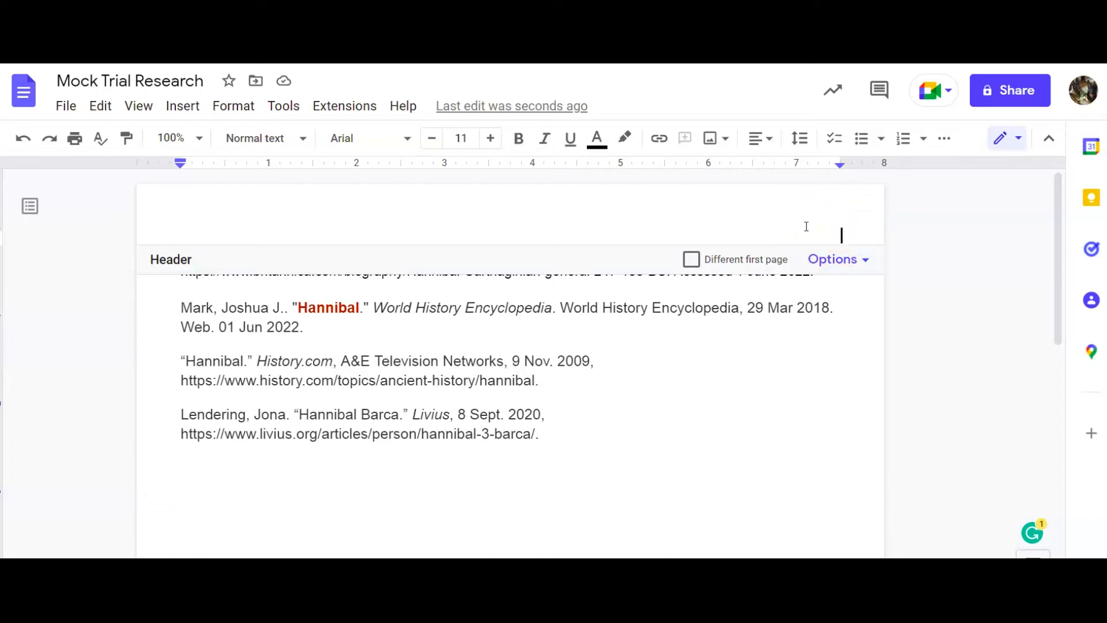
text(Stasa)
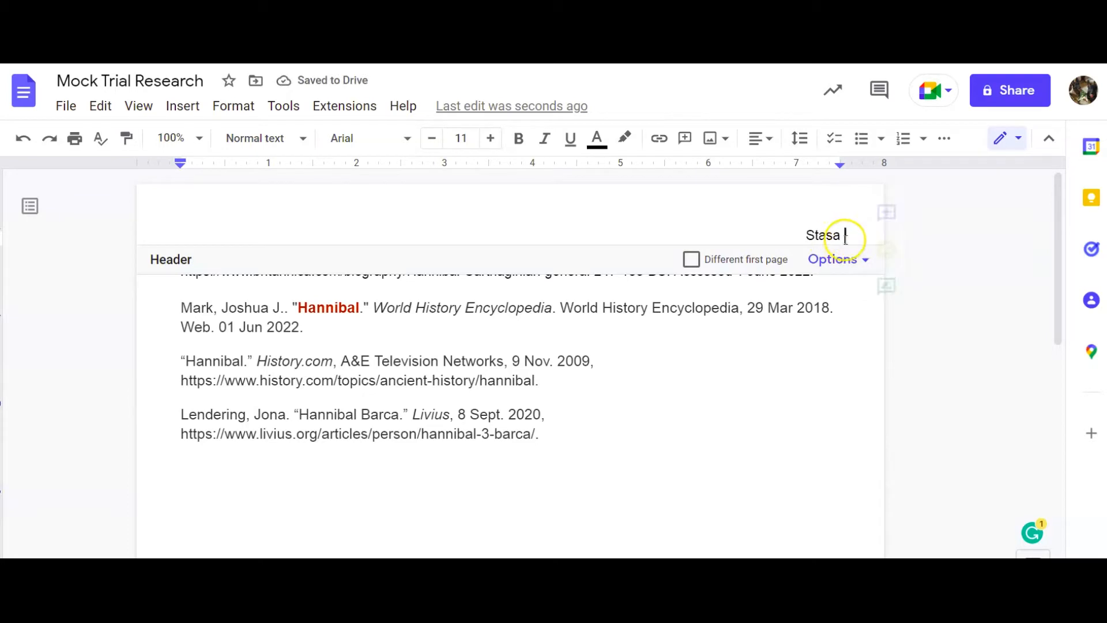
Step: Add automatic page numbers to the header after the last name, shown on the first page and starting at 1
click(840, 261)
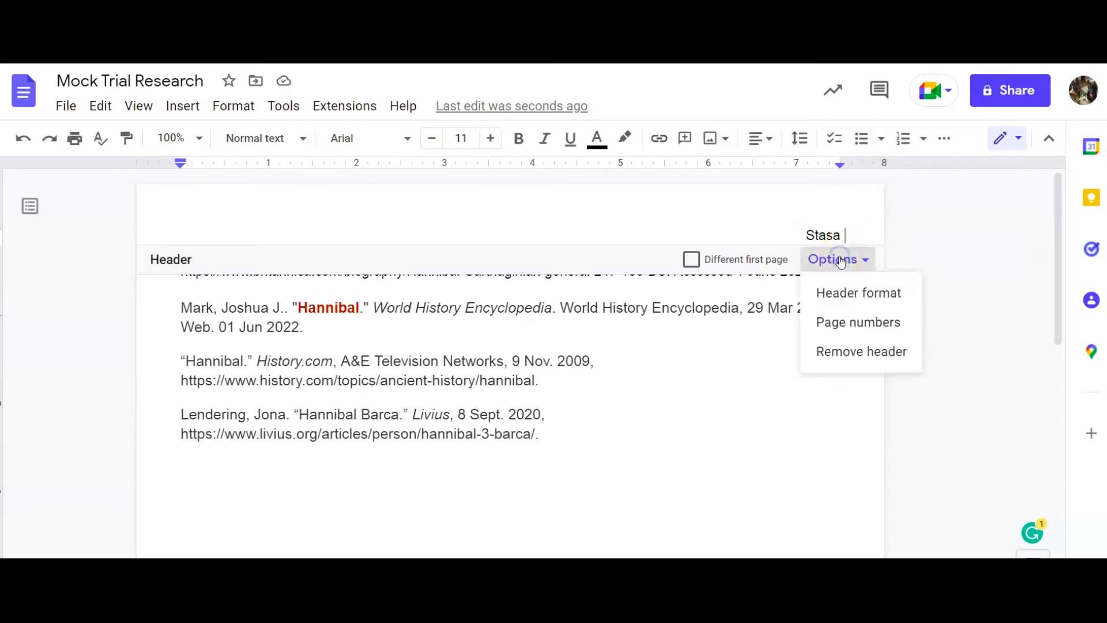
click(828, 321)
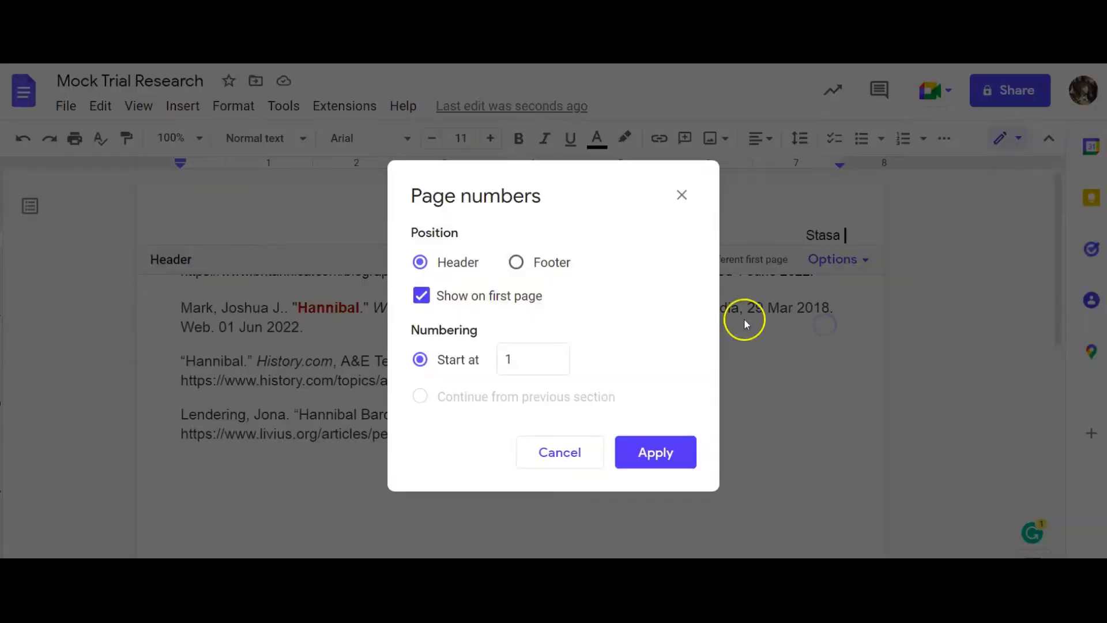
click(671, 458)
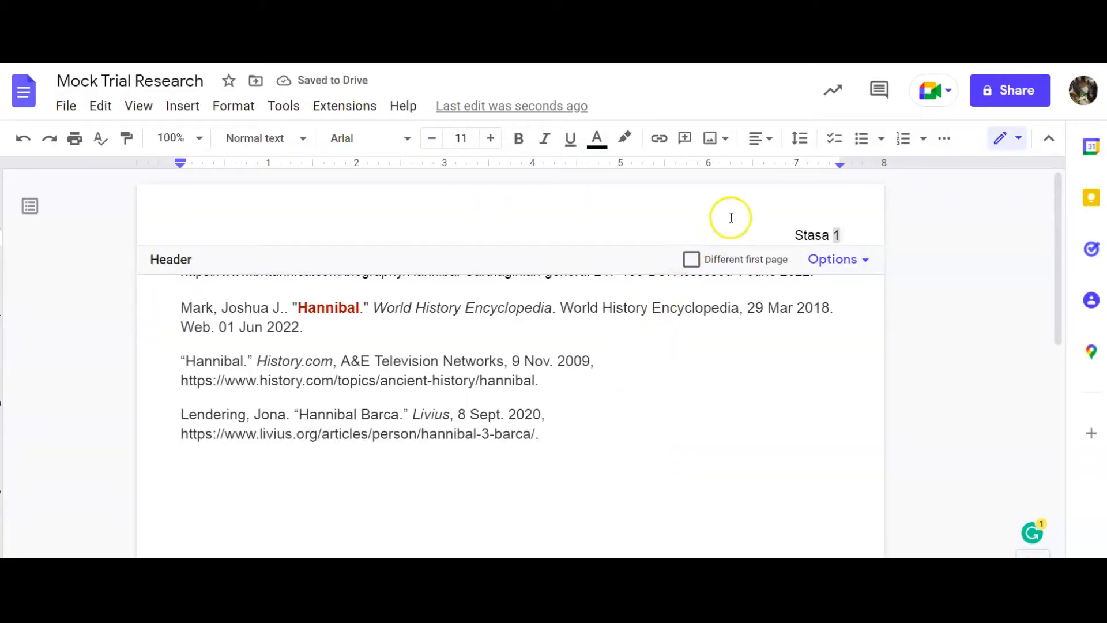
Step: Format the header's last name and page number in Times, size 12, and return to the document body
click(791, 236)
drag(790, 237, 839, 236)
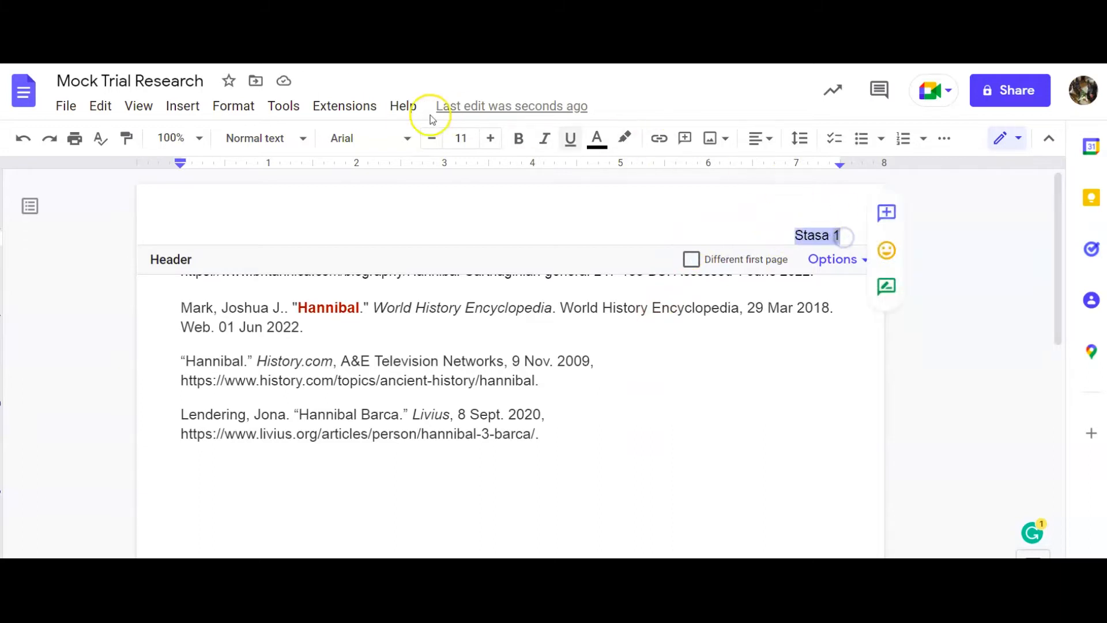
click(387, 137)
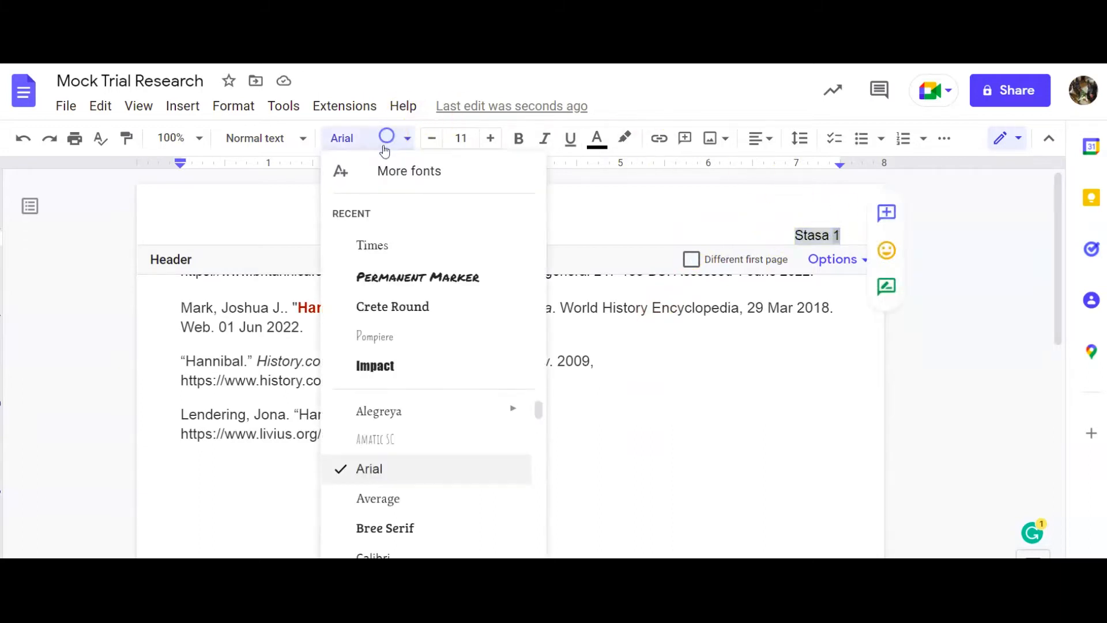
click(369, 239)
click(461, 138)
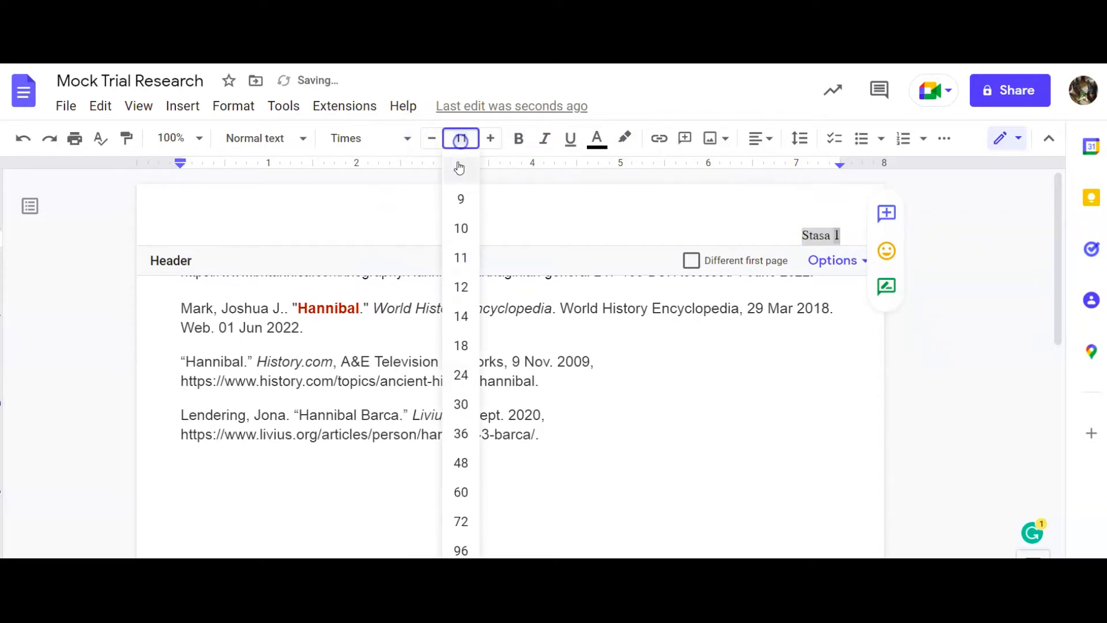
click(453, 282)
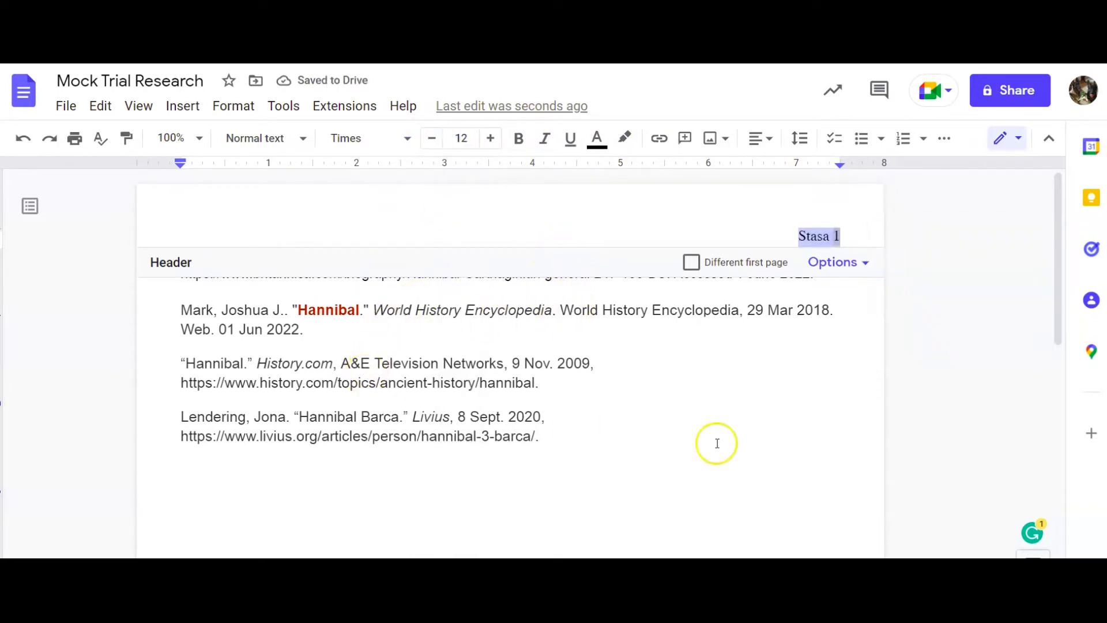
click(401, 462)
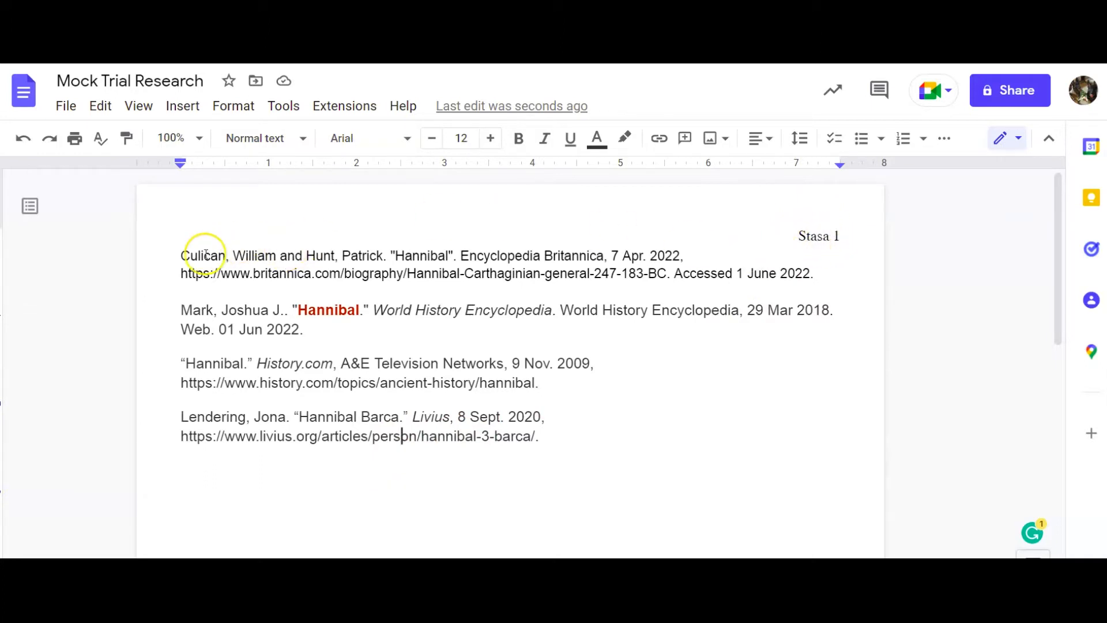
Step: Above the first citation, add a heading line reading "Your name" and a second line with the teacher's title and name
click(184, 258)
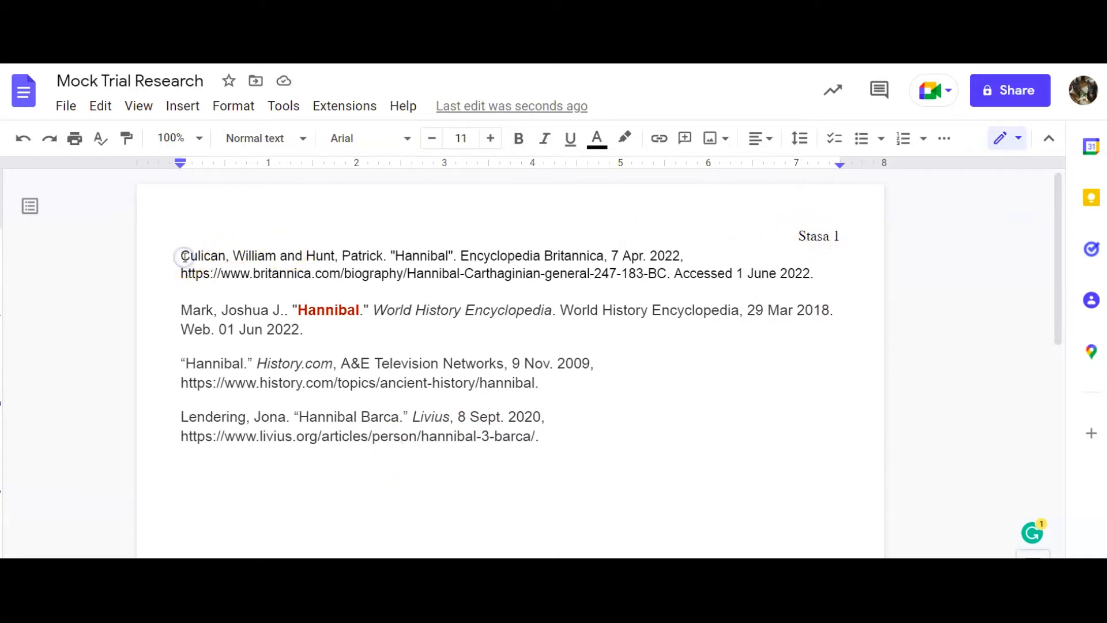
key(Return)
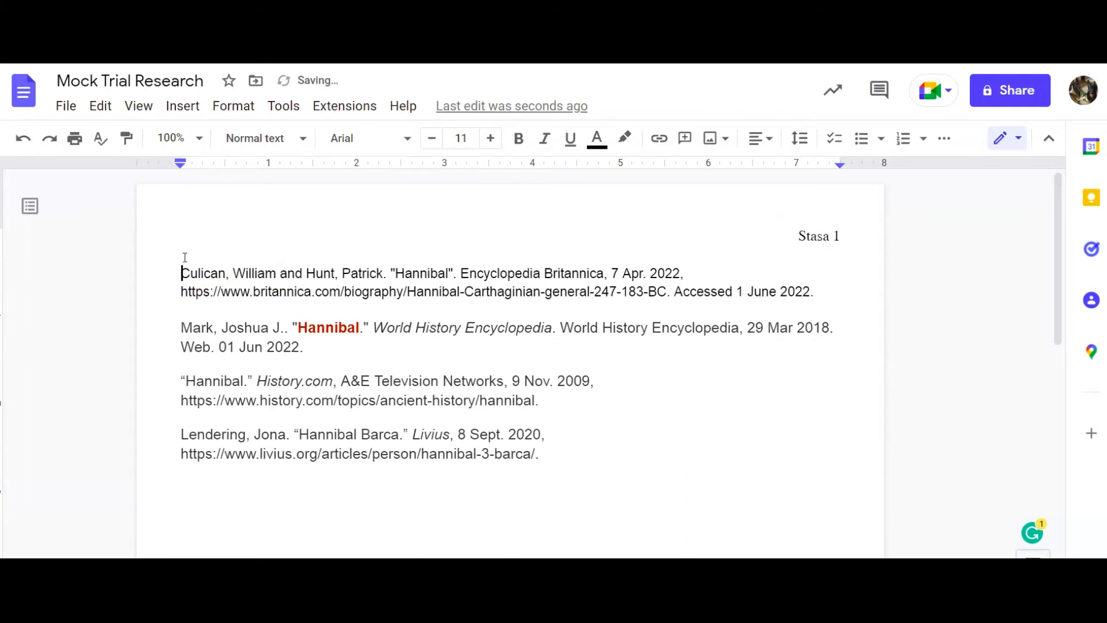
click(184, 256)
text(Your name)
key(Return)
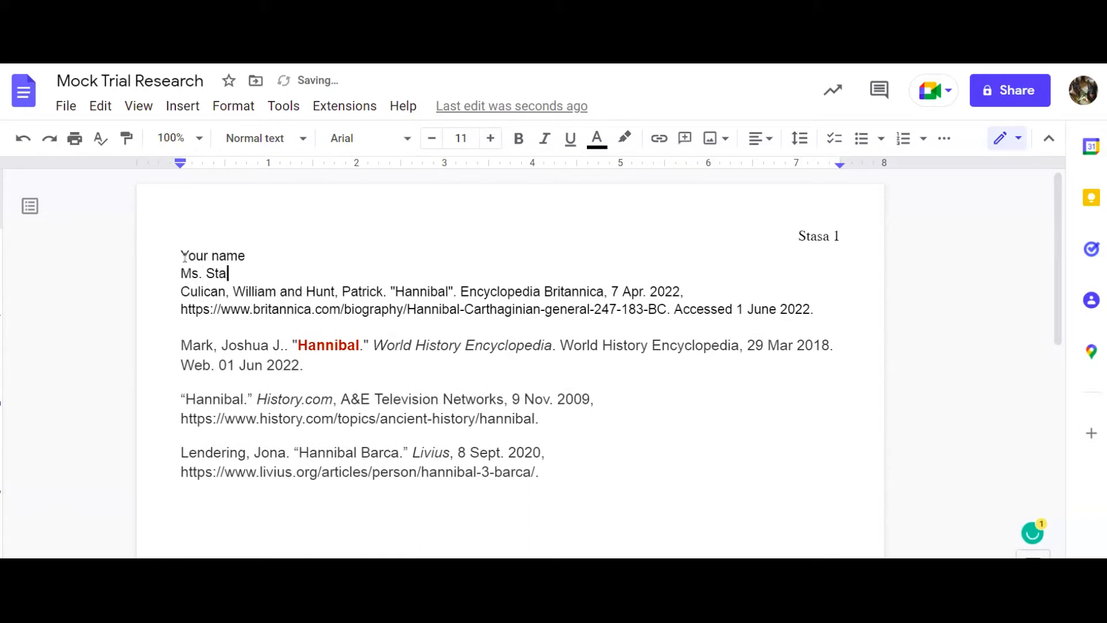
key(Return)
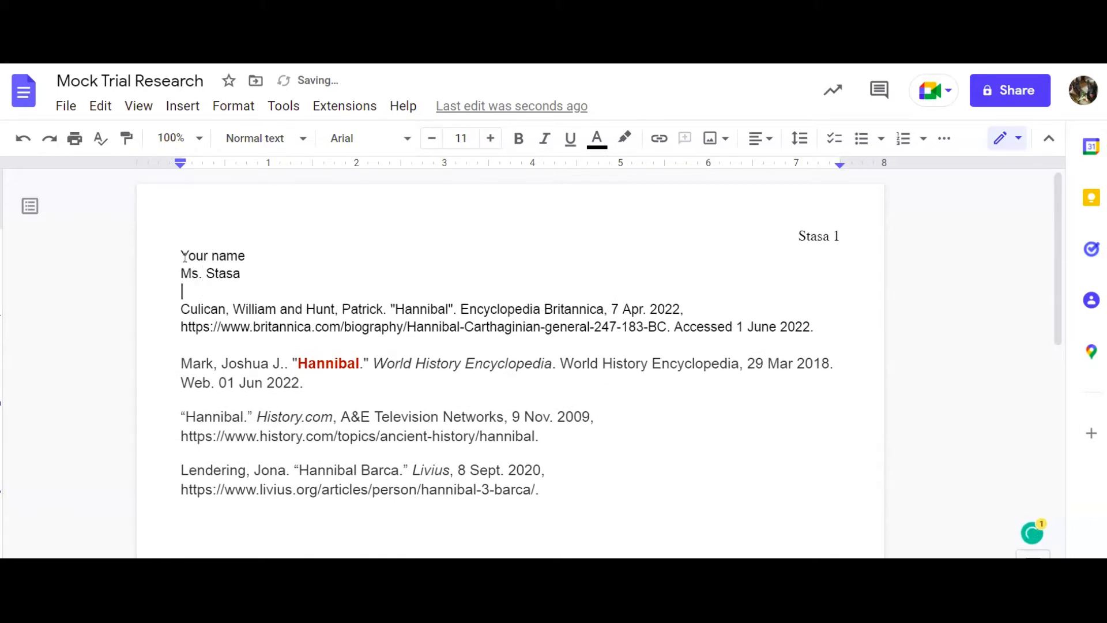
Step: Complete the heading with the lines "ELA Period #" and "Due Date"
text(ELA Peri)
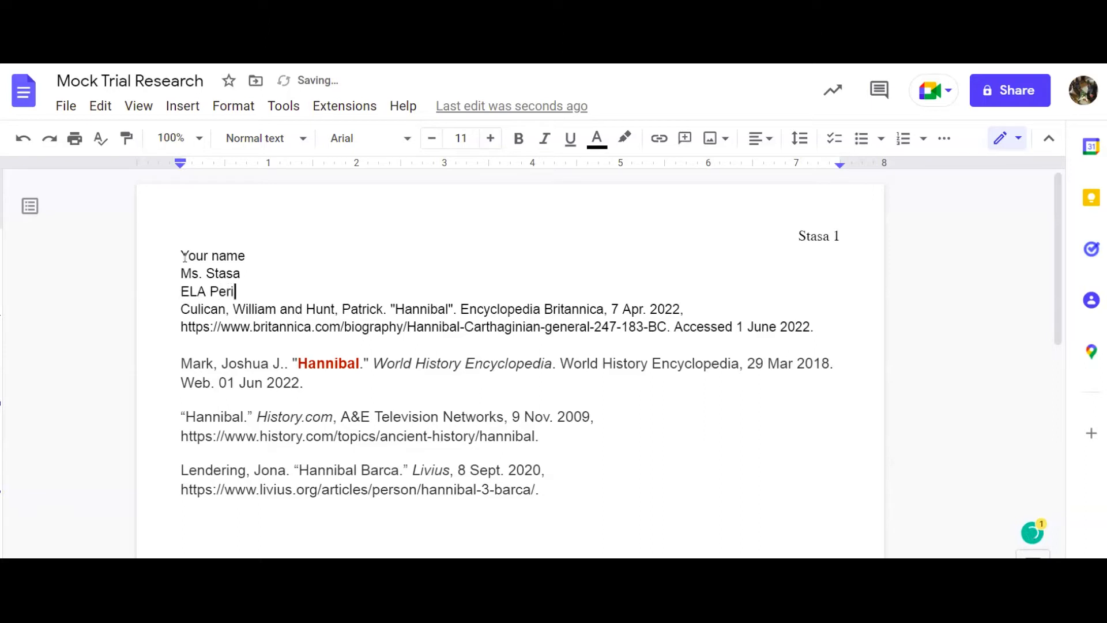
text(od#)
key(Return)
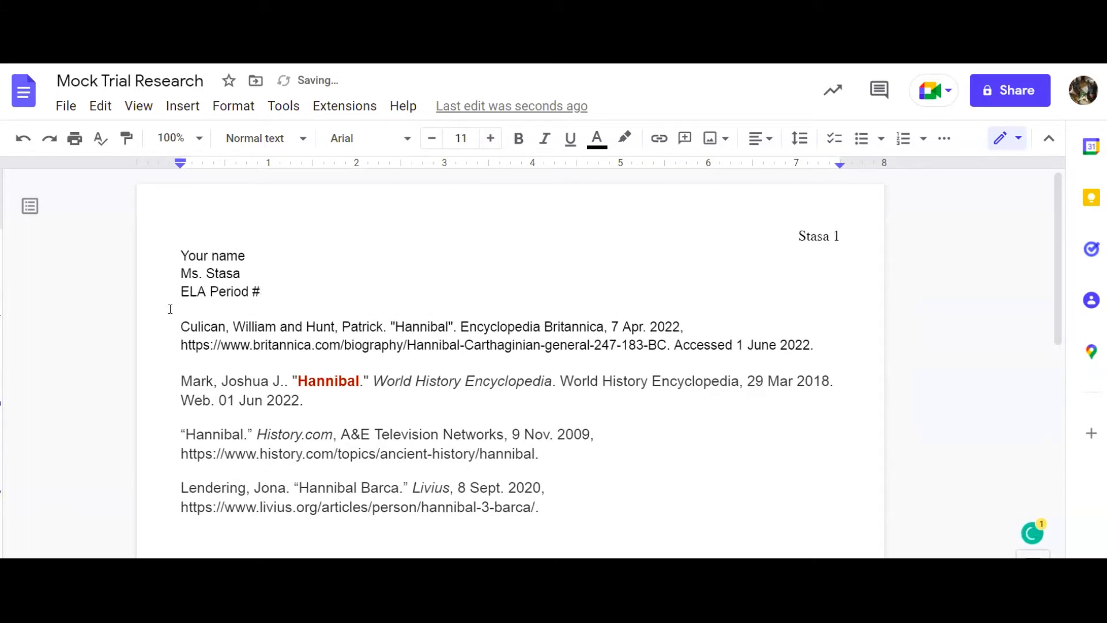
key(Return)
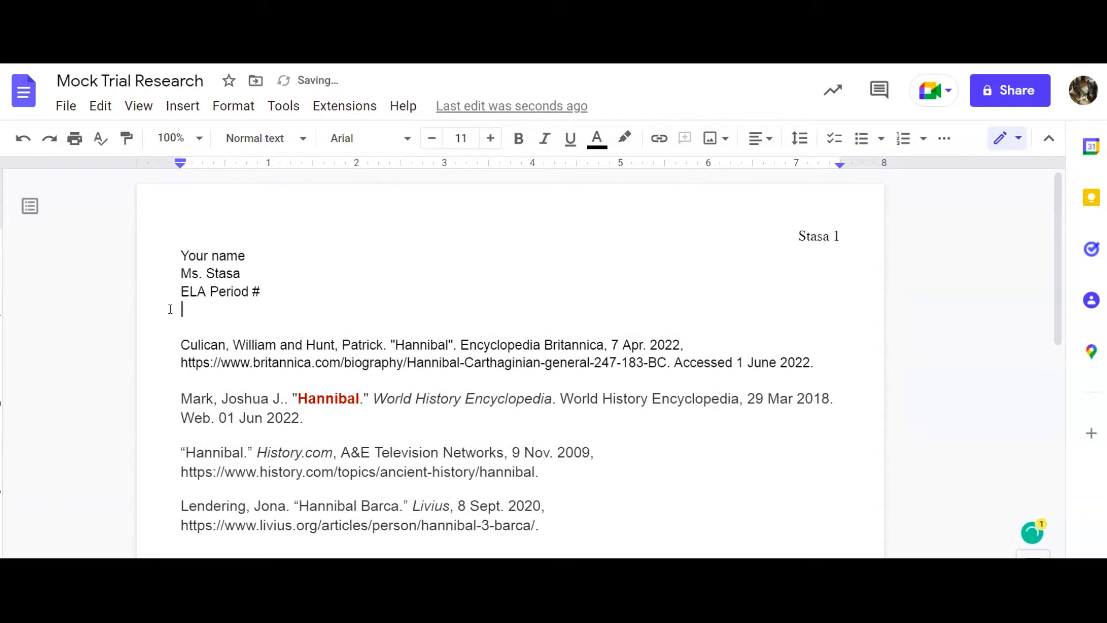
text(Due Date)
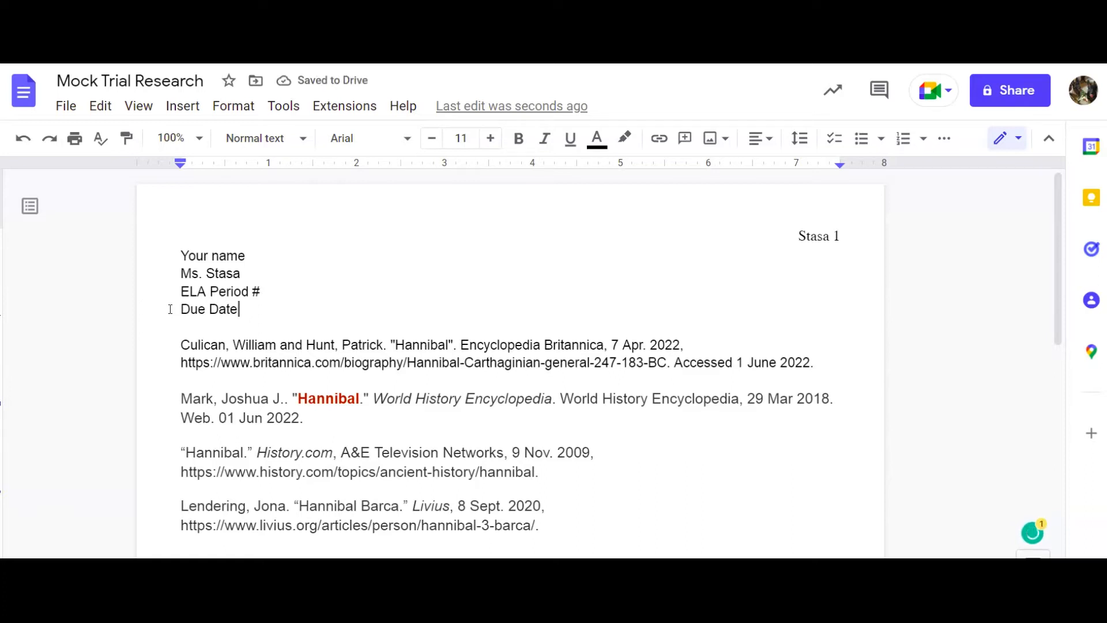
Step: Add a centered title line "Works Consulted Page" below the due date
key(Return)
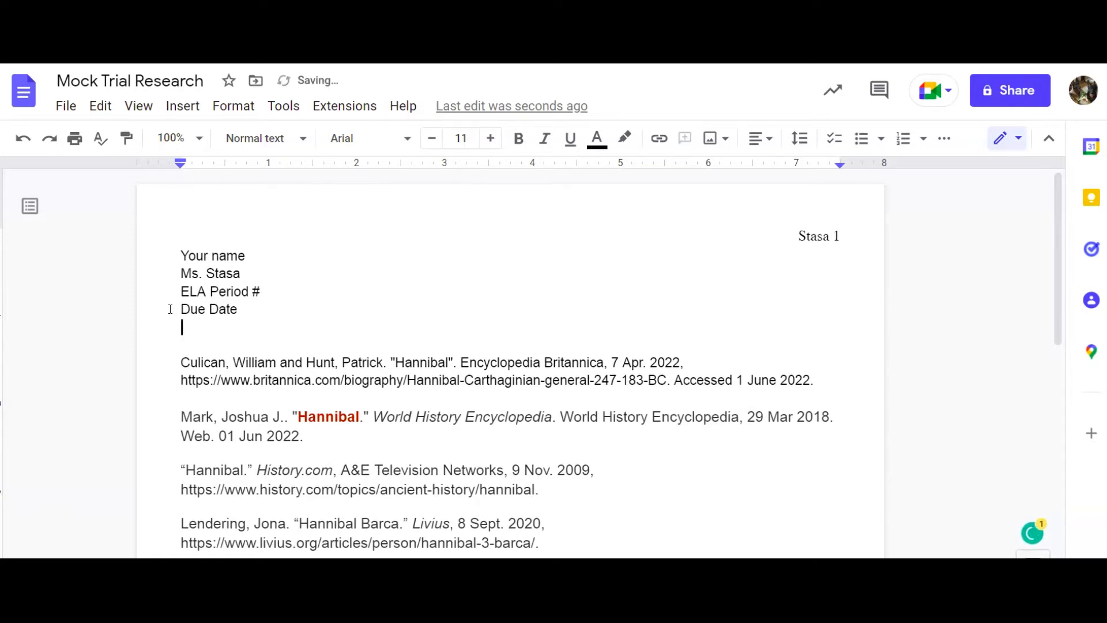
click(766, 141)
click(709, 173)
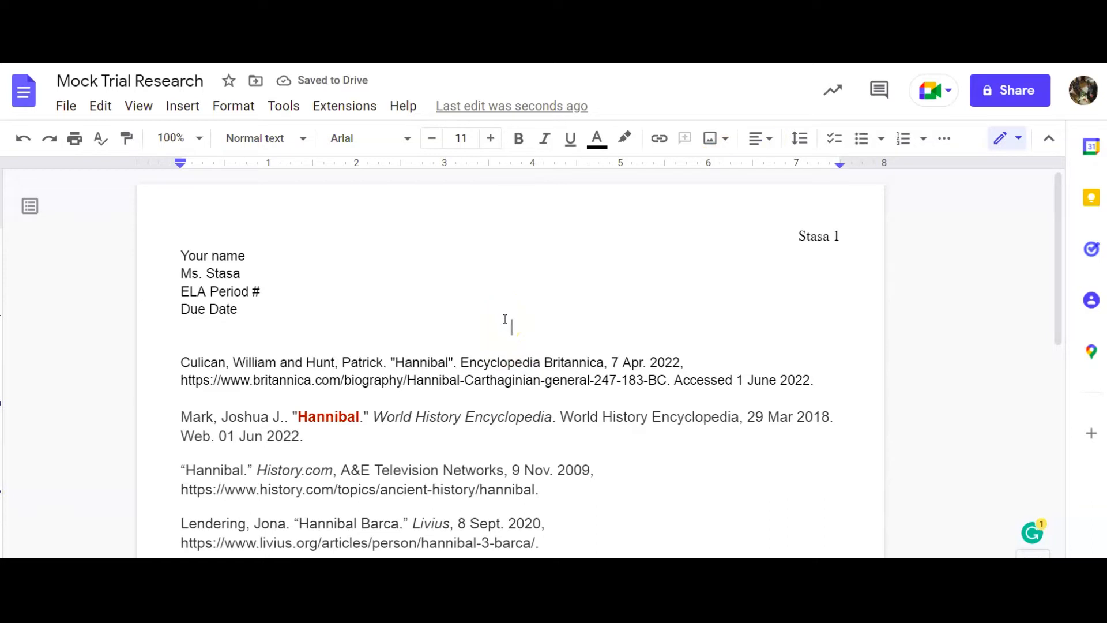
text(Works Consulted Page)
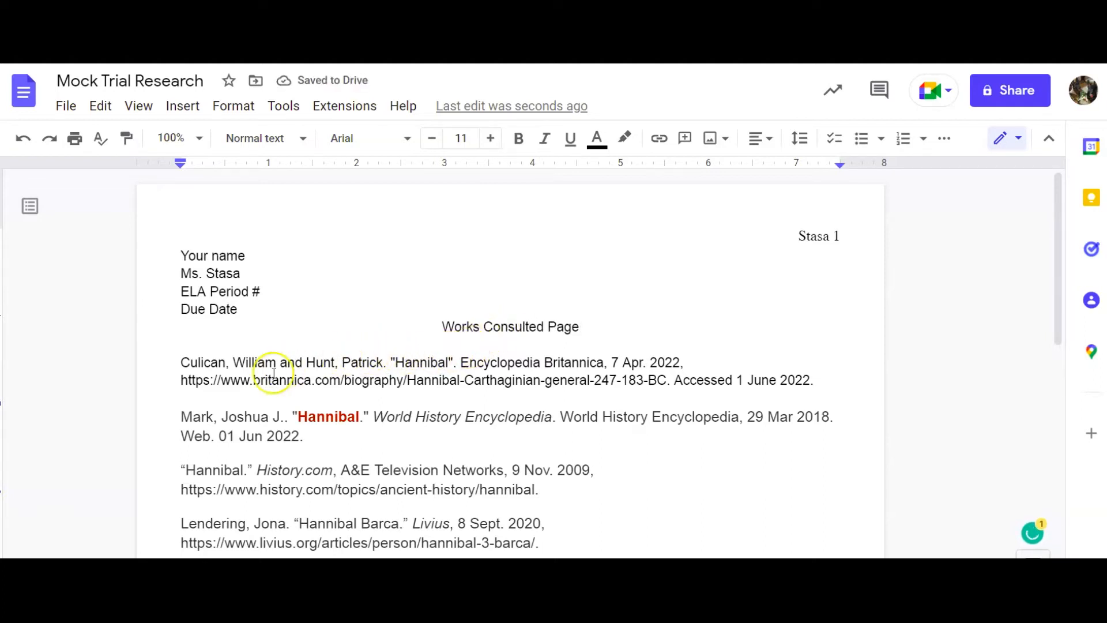
Step: Remove the empty space above the Encyclopedia Britannica citation and above the World History Encyclopedia citation
click(497, 347)
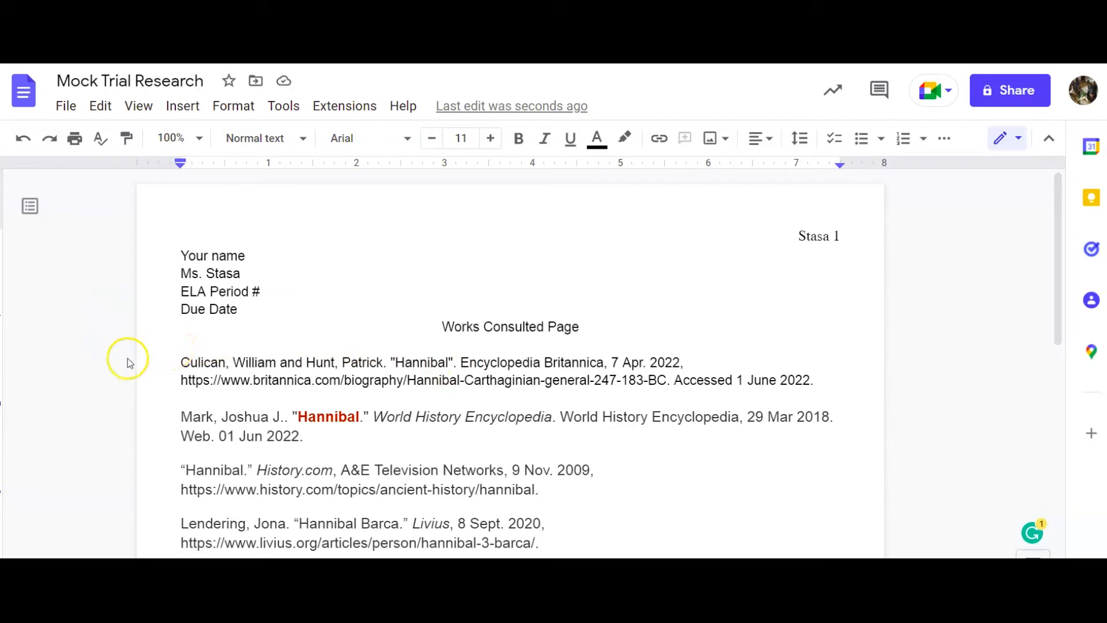
key(Down)
text(\)
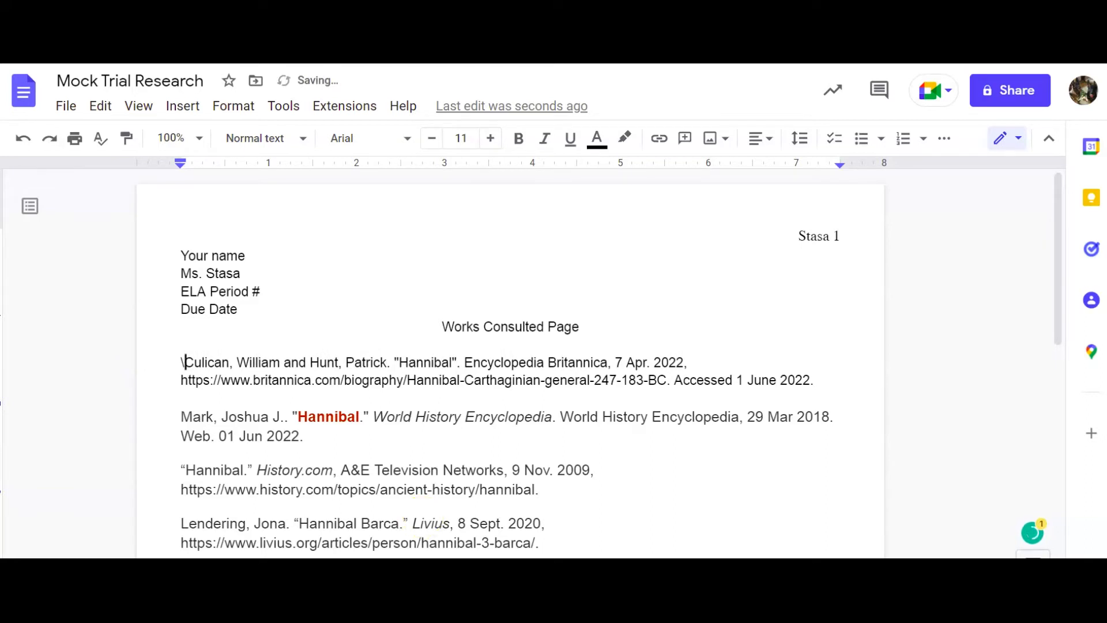
key(BackSpace)
key(BackSpace)
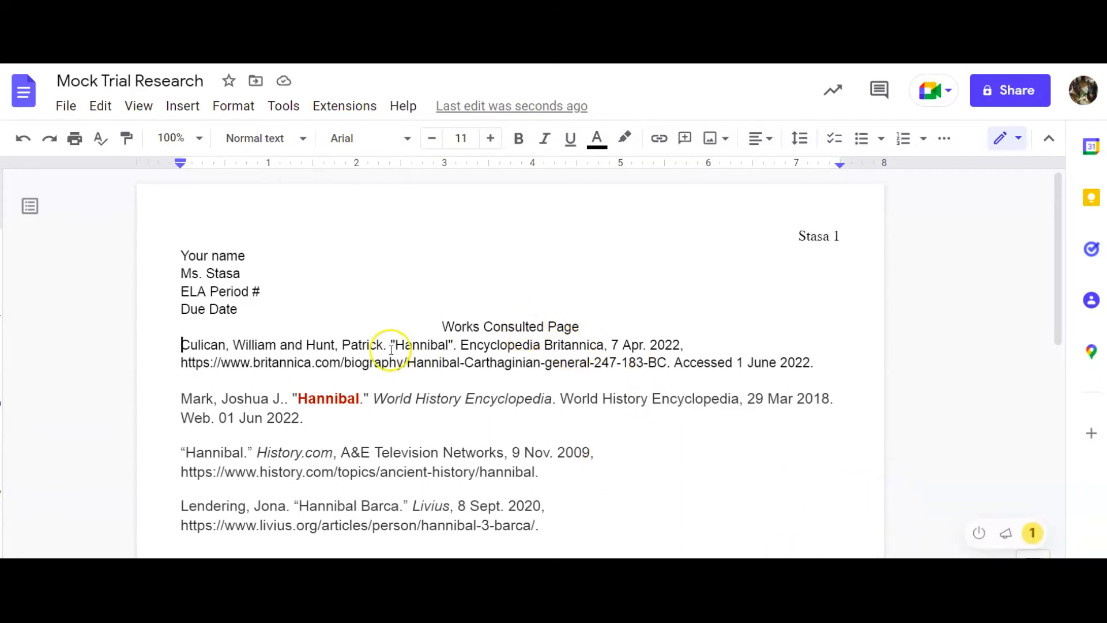
click(180, 398)
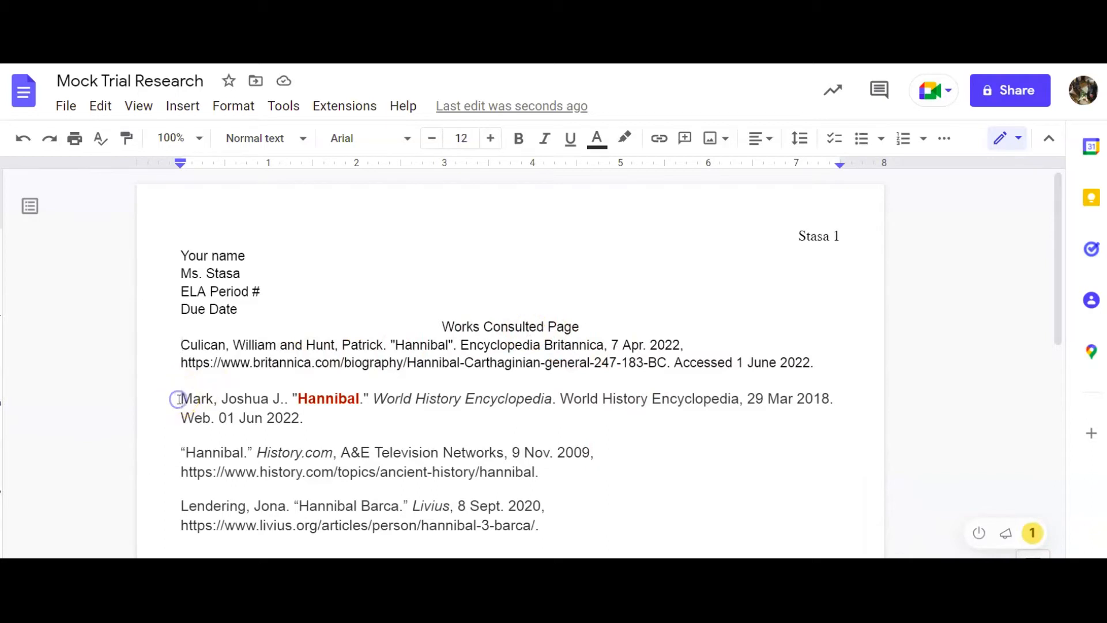
key(BackSpace)
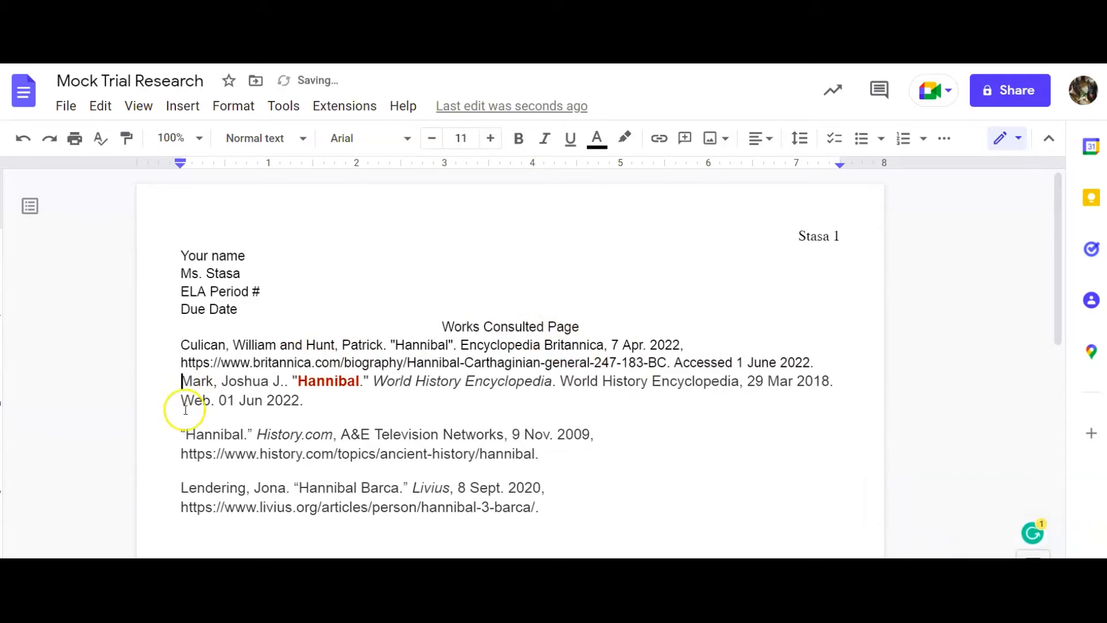
Step: Remove the extra spacing above the History.com and Livius citations, keeping each citation on its own line
click(179, 431)
key(BackSpace)
key(BackSpace)
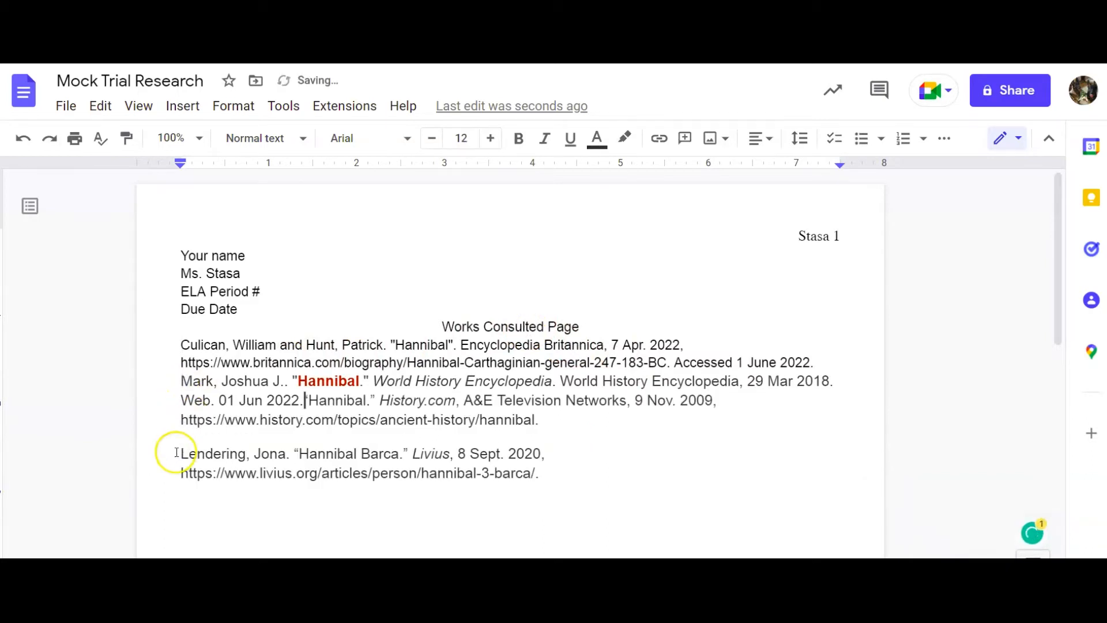
key(Return)
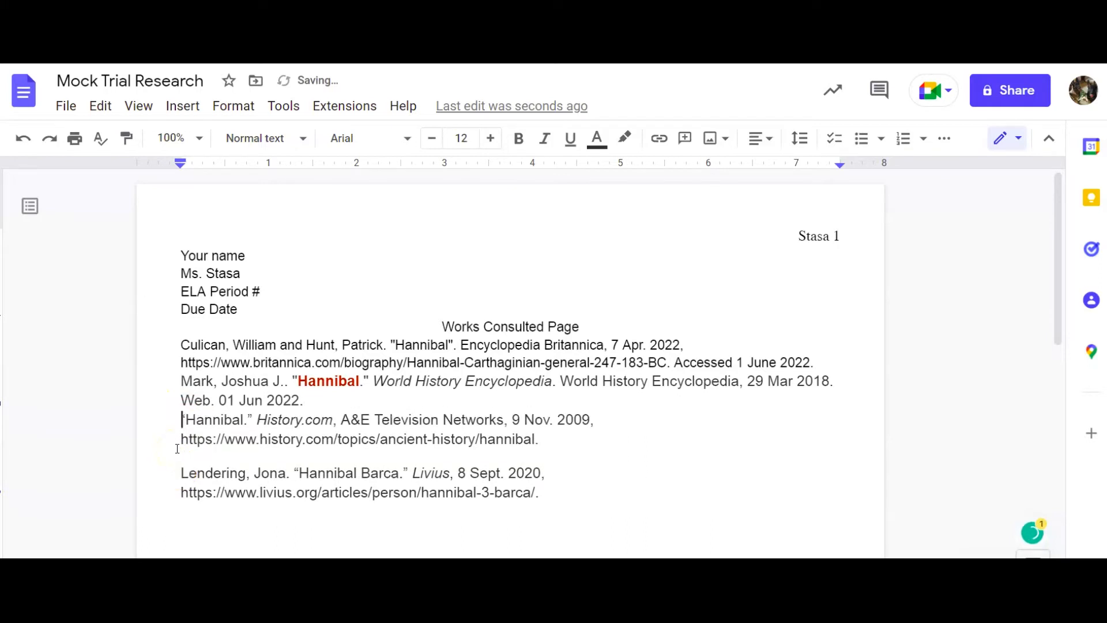
click(178, 473)
key(BackSpace)
key(BackSpace)
key(Return)
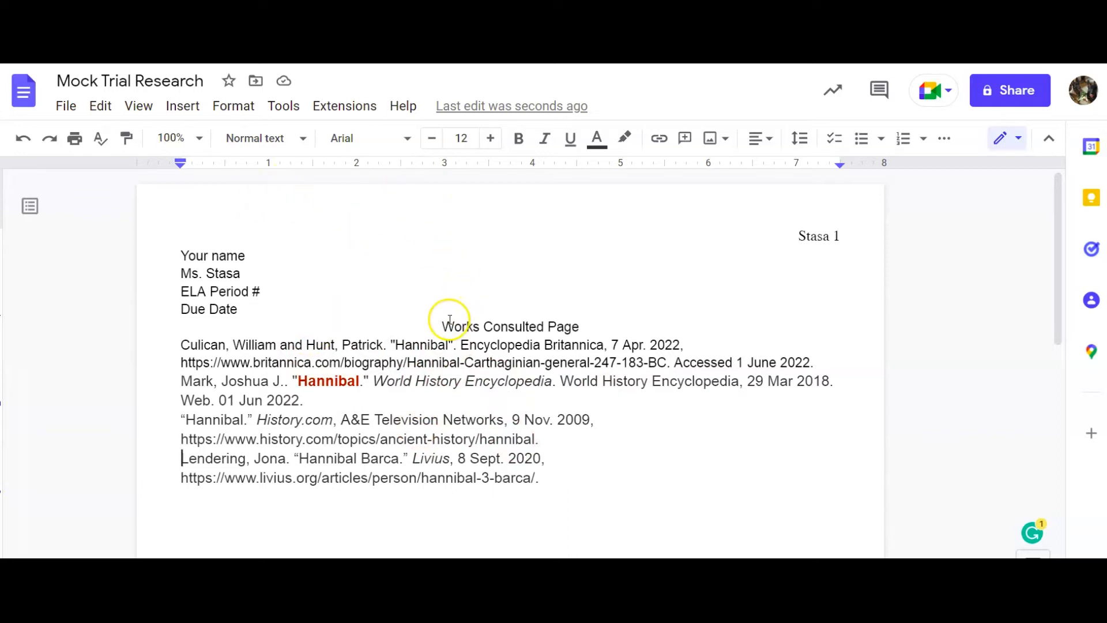
drag(164, 257, 506, 420)
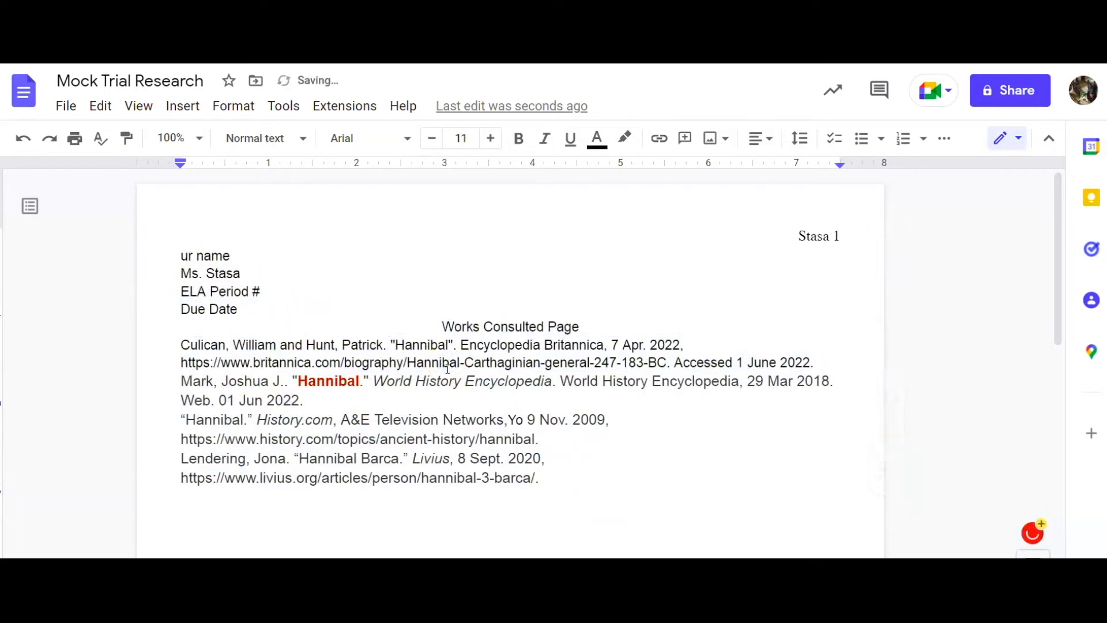
click(23, 138)
click(221, 291)
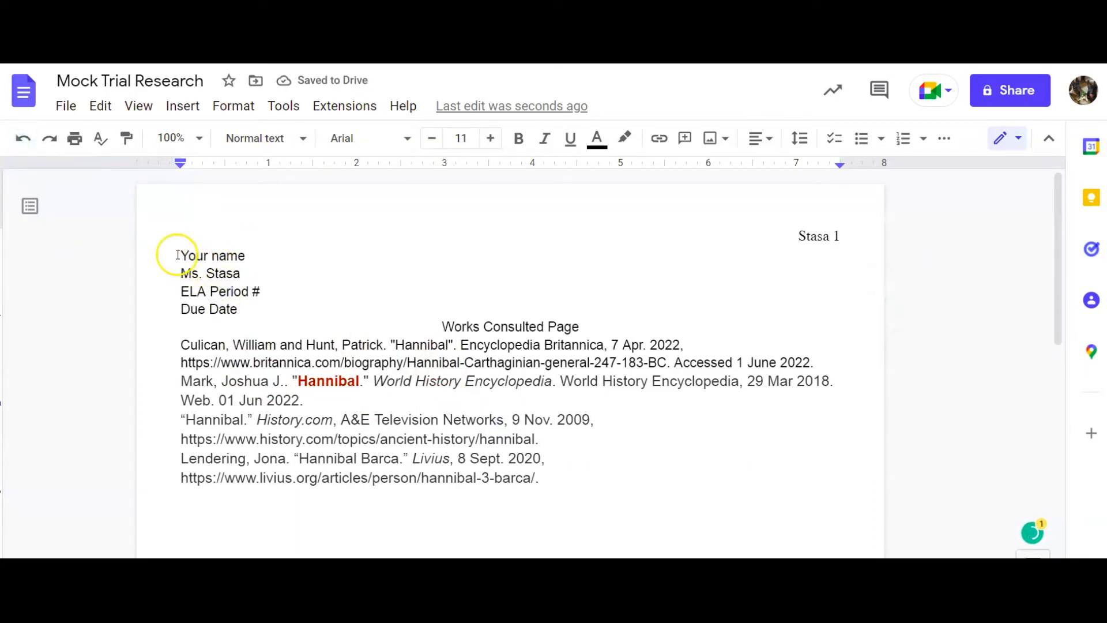
Step: Set the font of the whole document's text to Times, size 12
drag(181, 255, 236, 345)
click(239, 305)
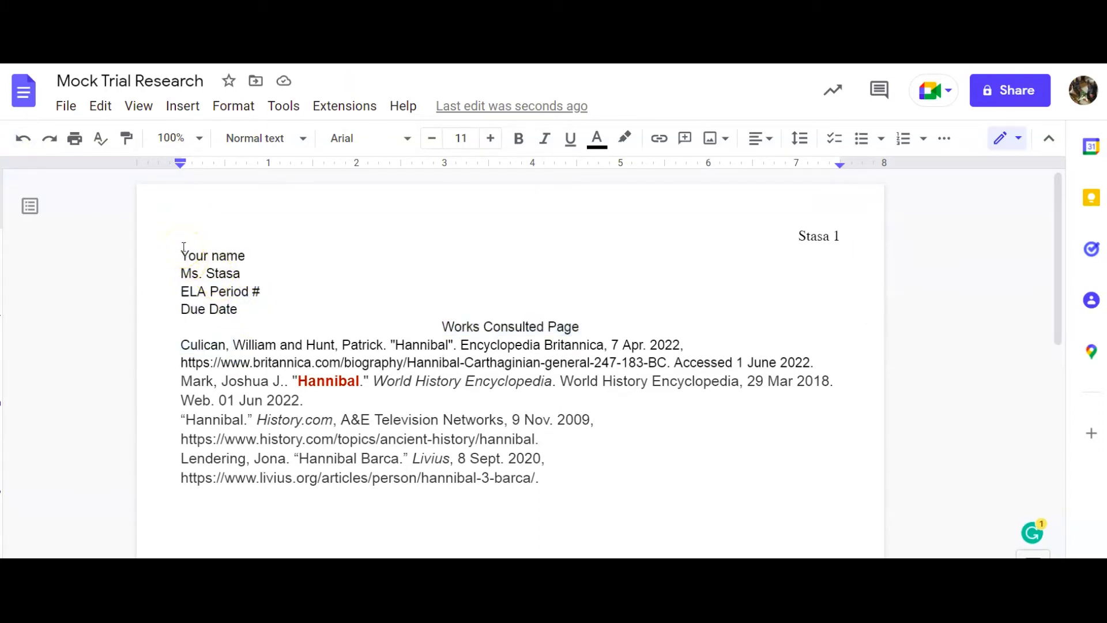
key(ctrl+a)
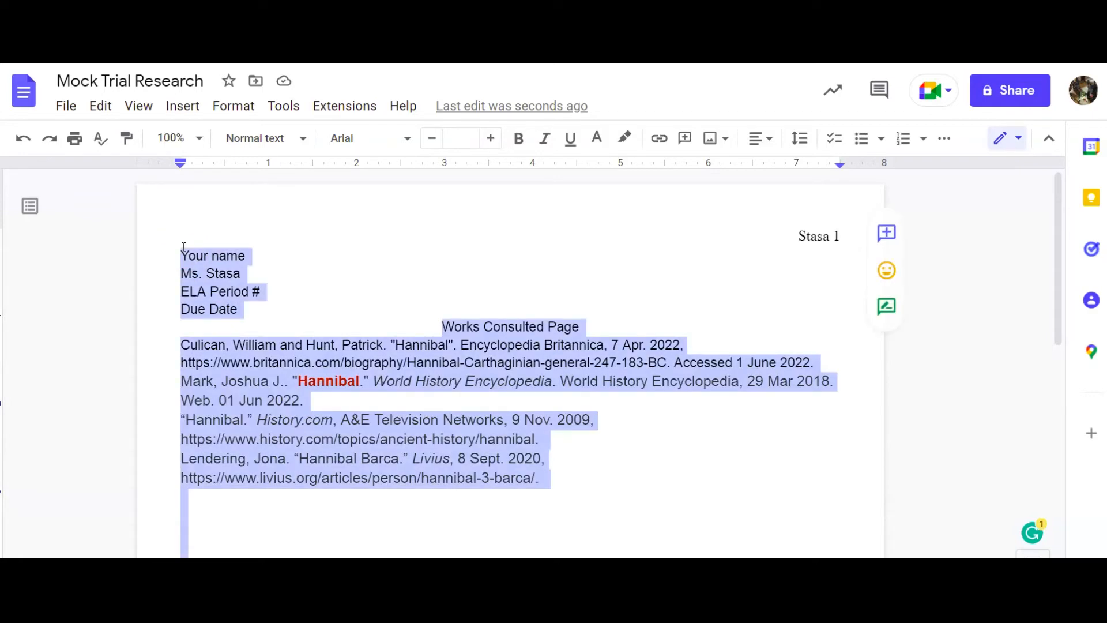
scroll(284, 346, down, 3)
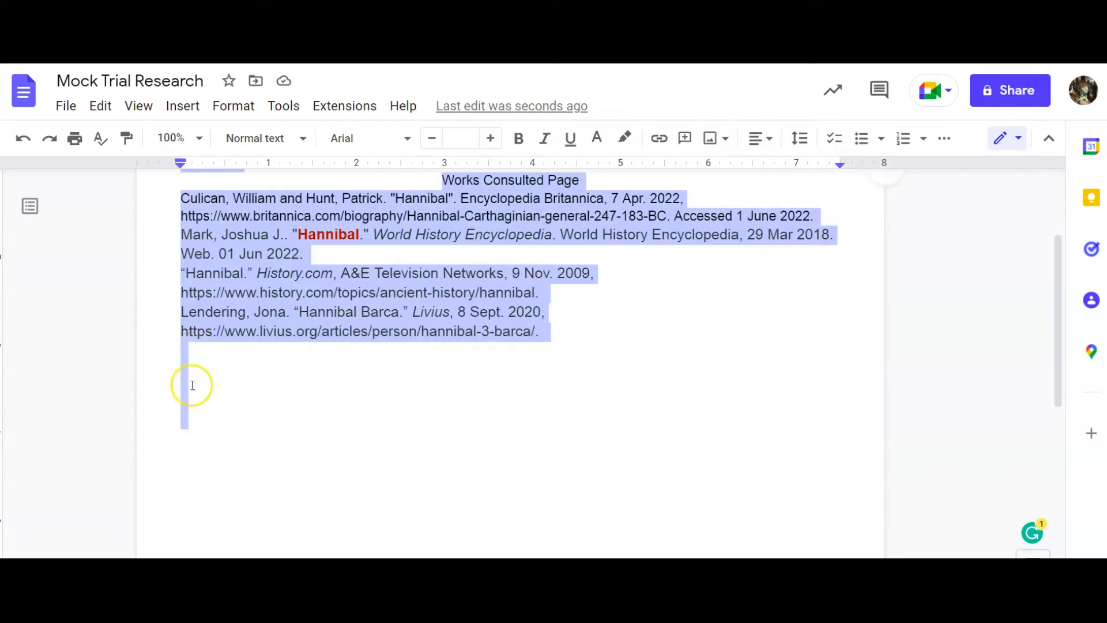
scroll(258, 437, up, 3)
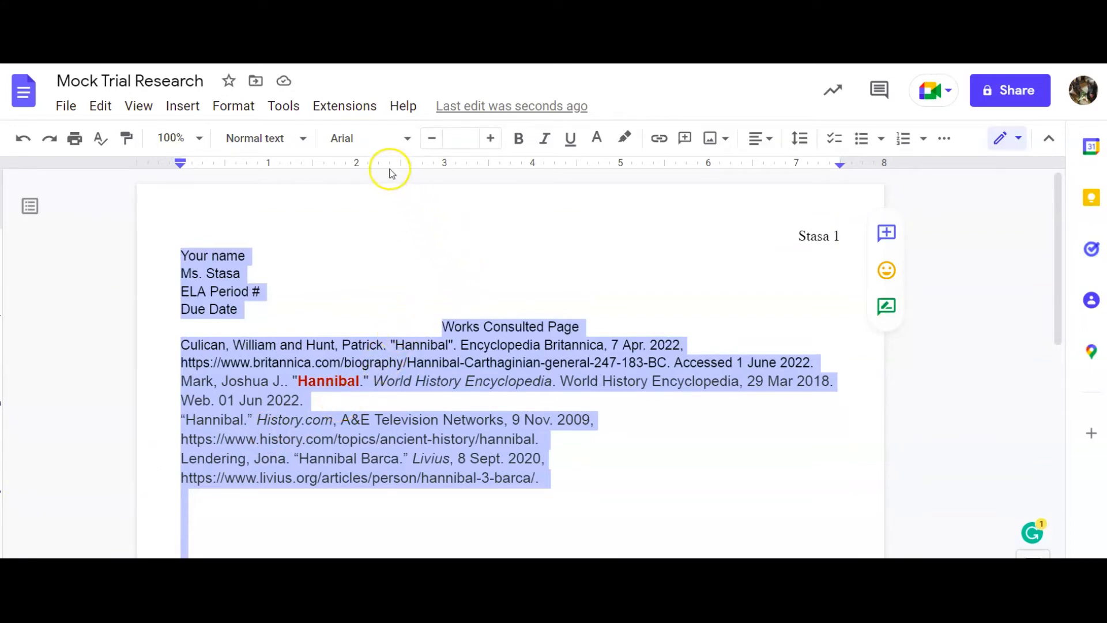
click(400, 139)
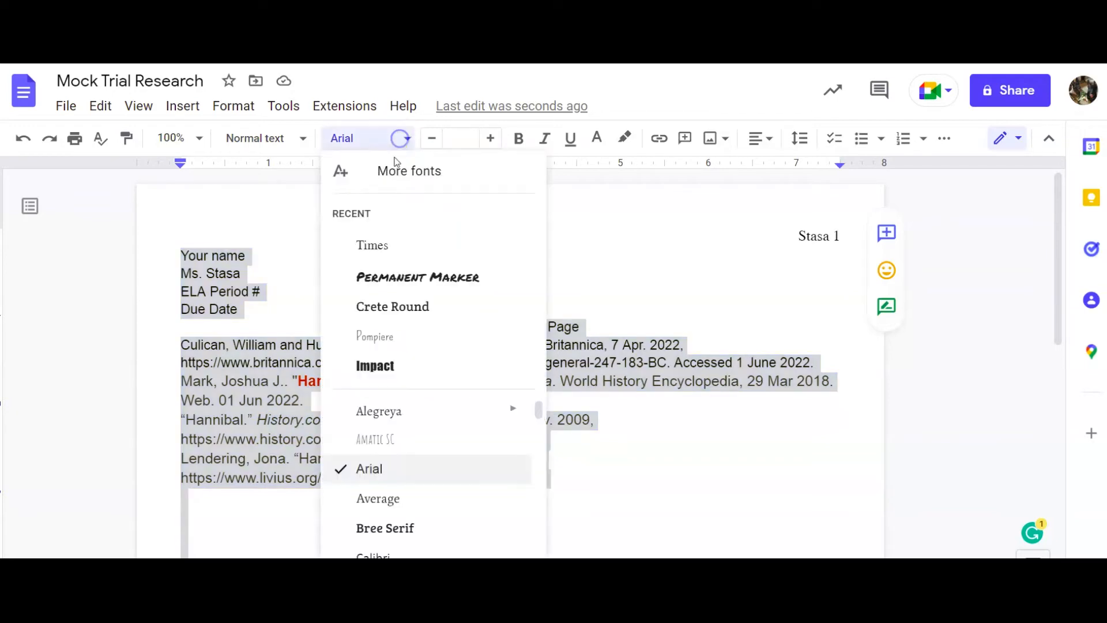
click(374, 241)
click(454, 147)
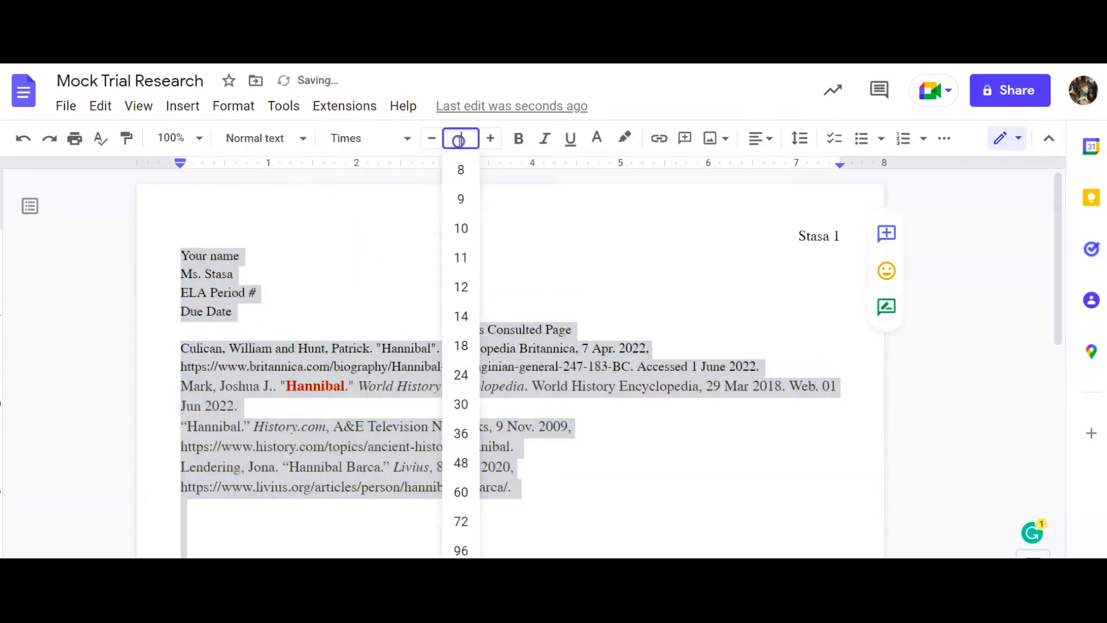
click(455, 283)
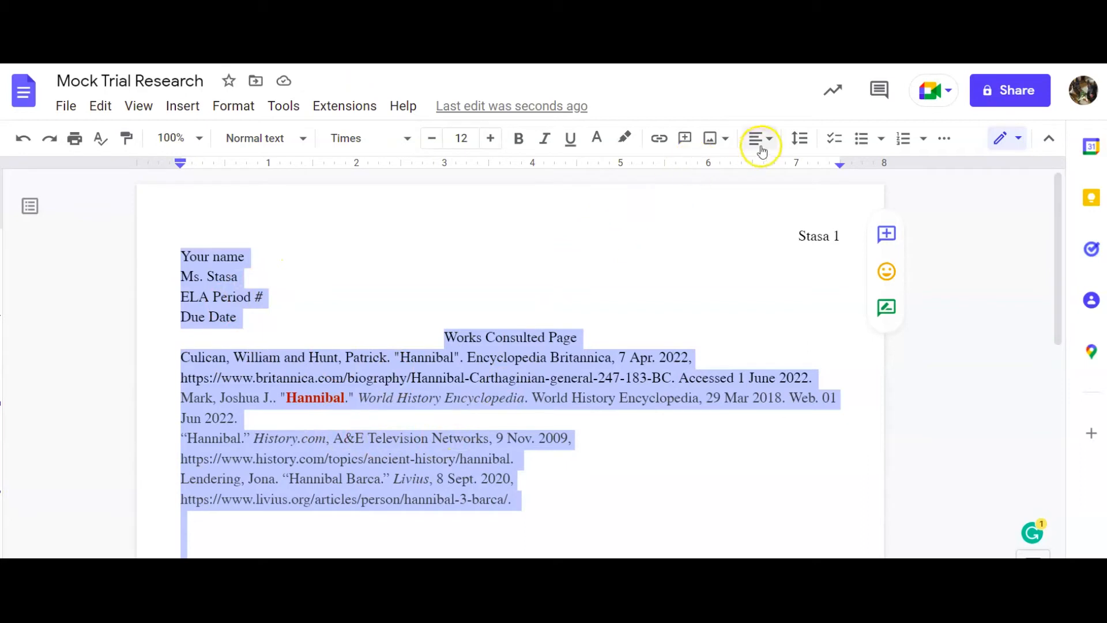
Step: Apply custom paragraph spacing of 0 pt before and 0 pt after to the whole document
click(796, 147)
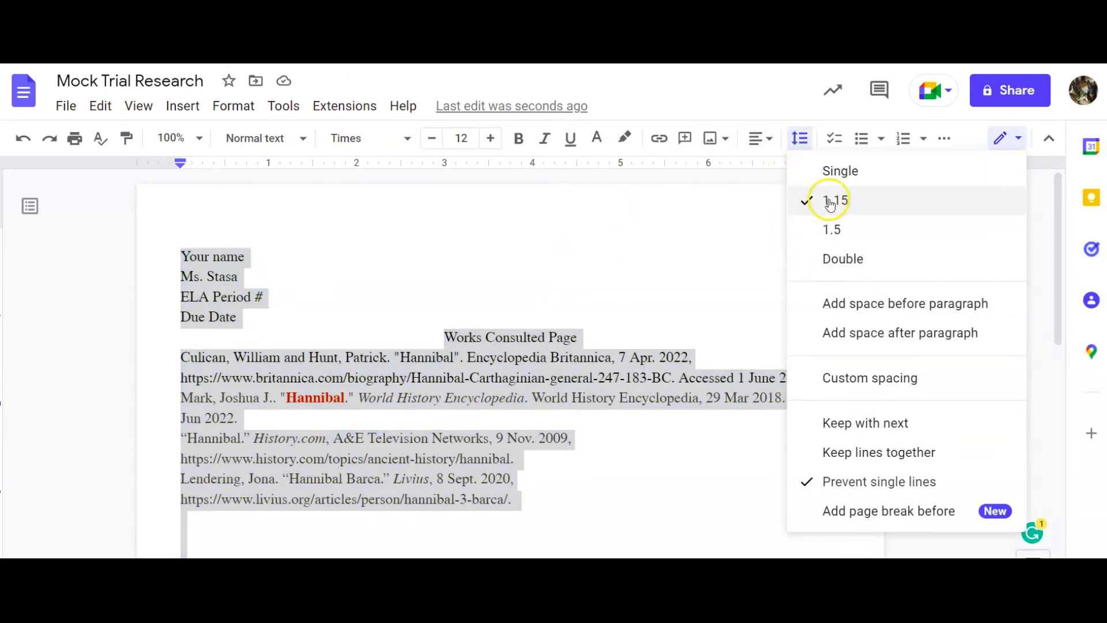
click(837, 380)
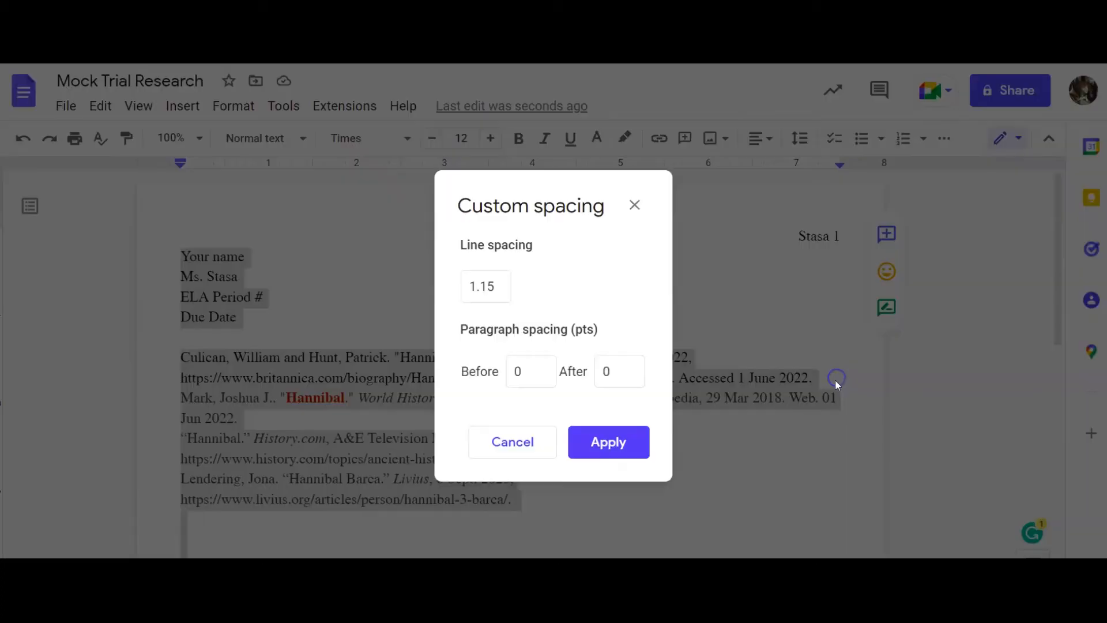
click(518, 373)
text(12)
click(605, 370)
text(12)
click(536, 372)
text(0)
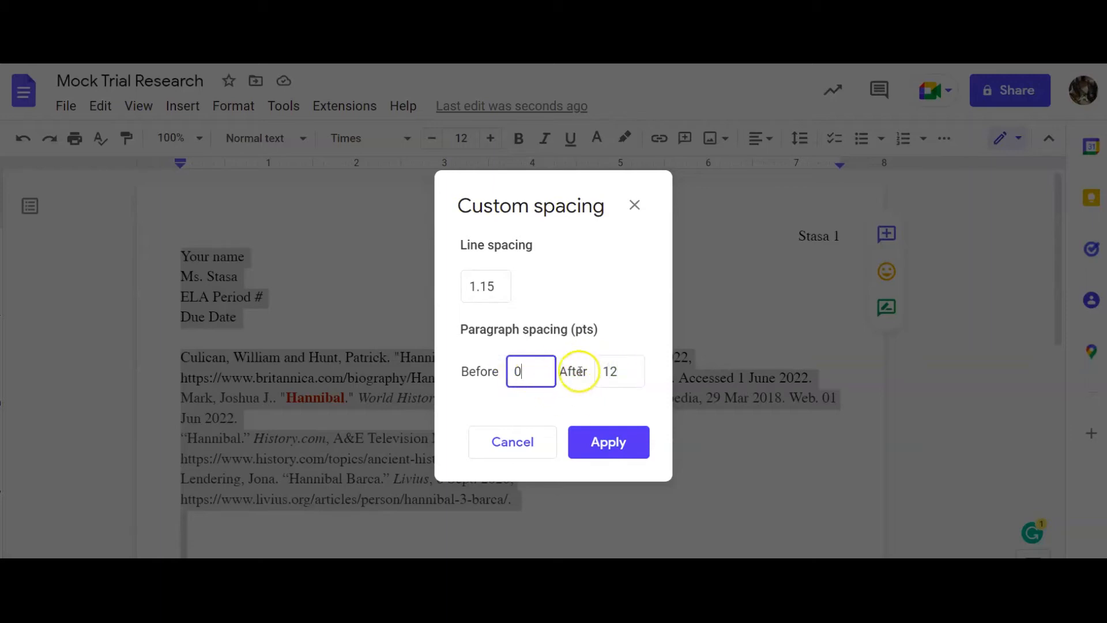
click(602, 369)
text(0)
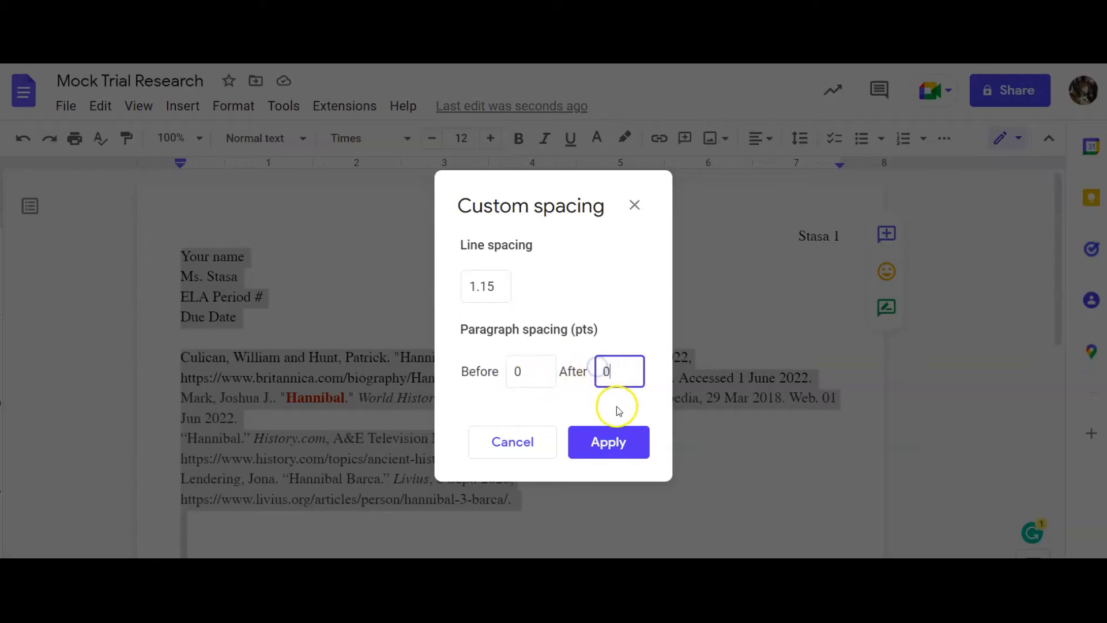
click(604, 441)
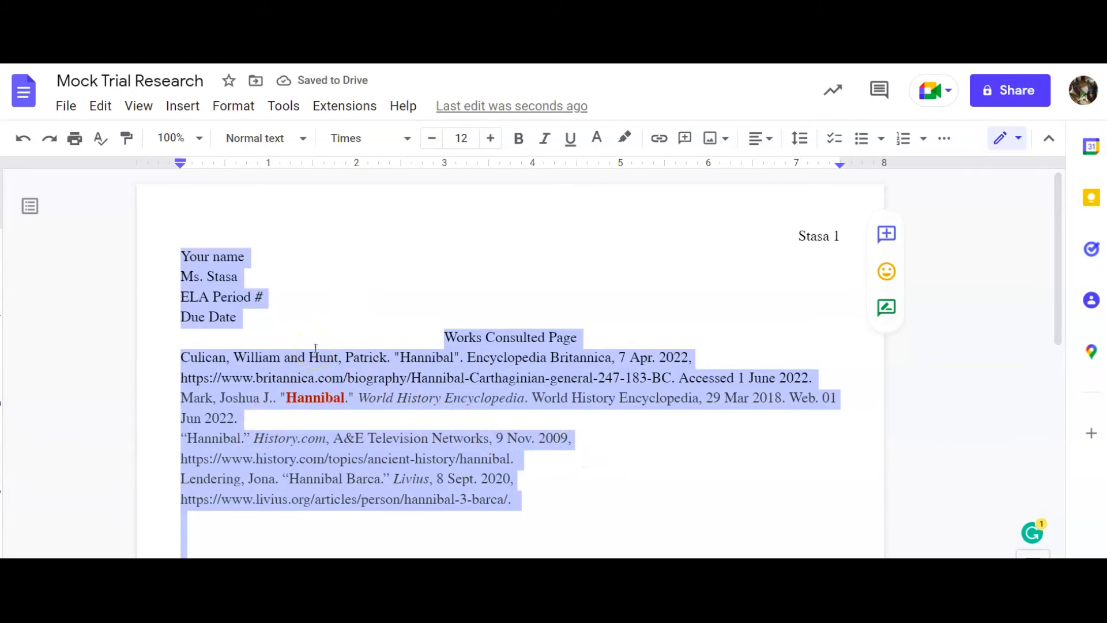
Step: Double-space all the text in the document and check the spacing down to the last citation
click(762, 139)
click(798, 138)
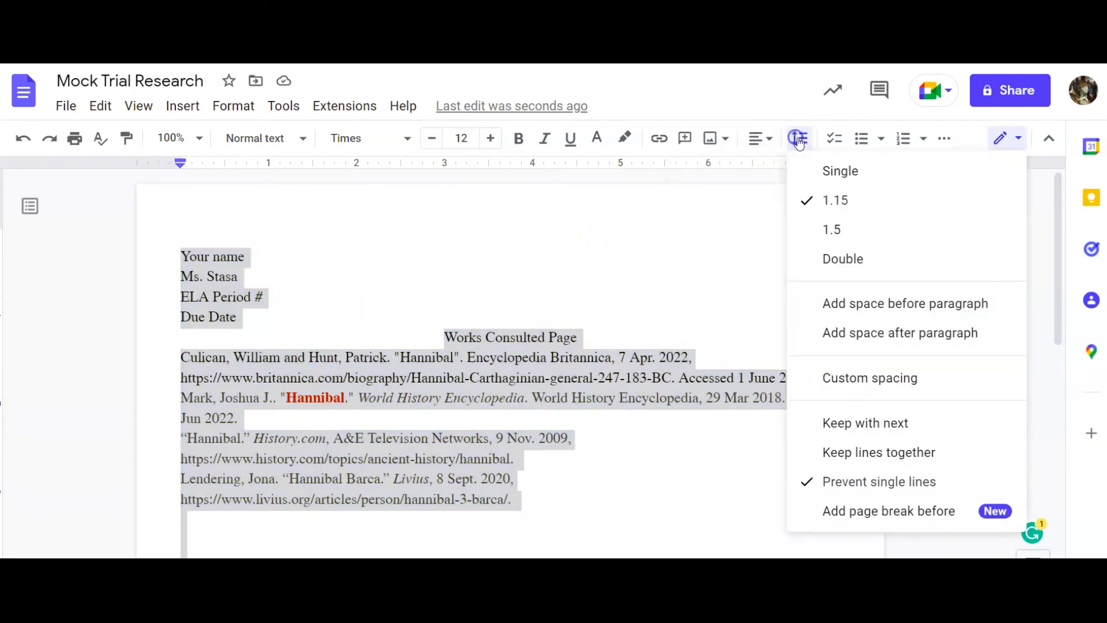
click(840, 258)
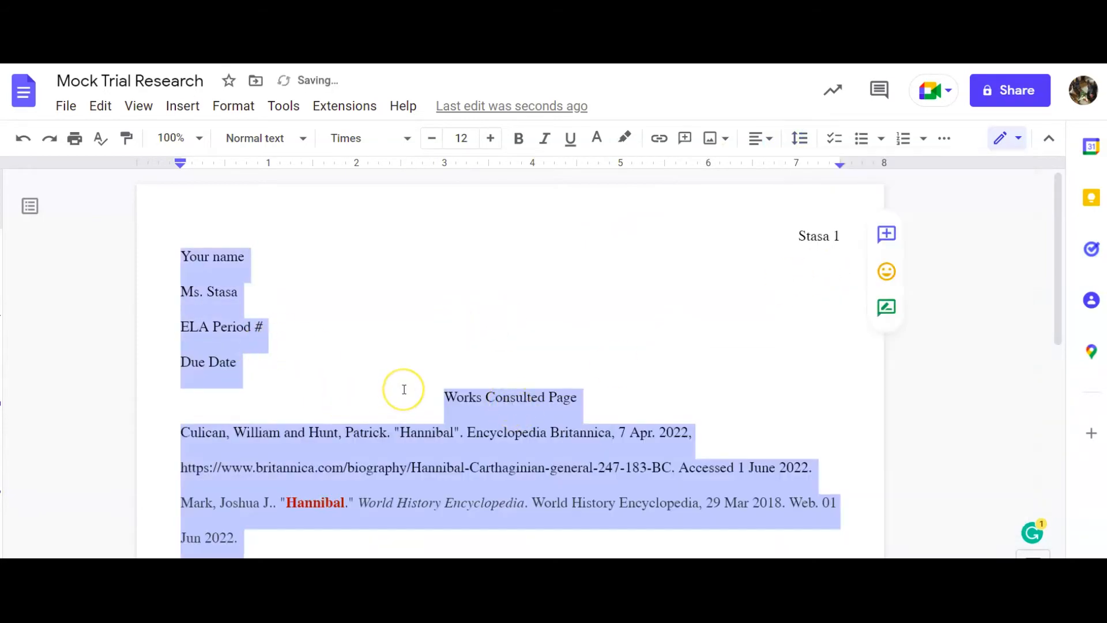
scroll(404, 391, down, 1)
scroll(404, 390, down, 5)
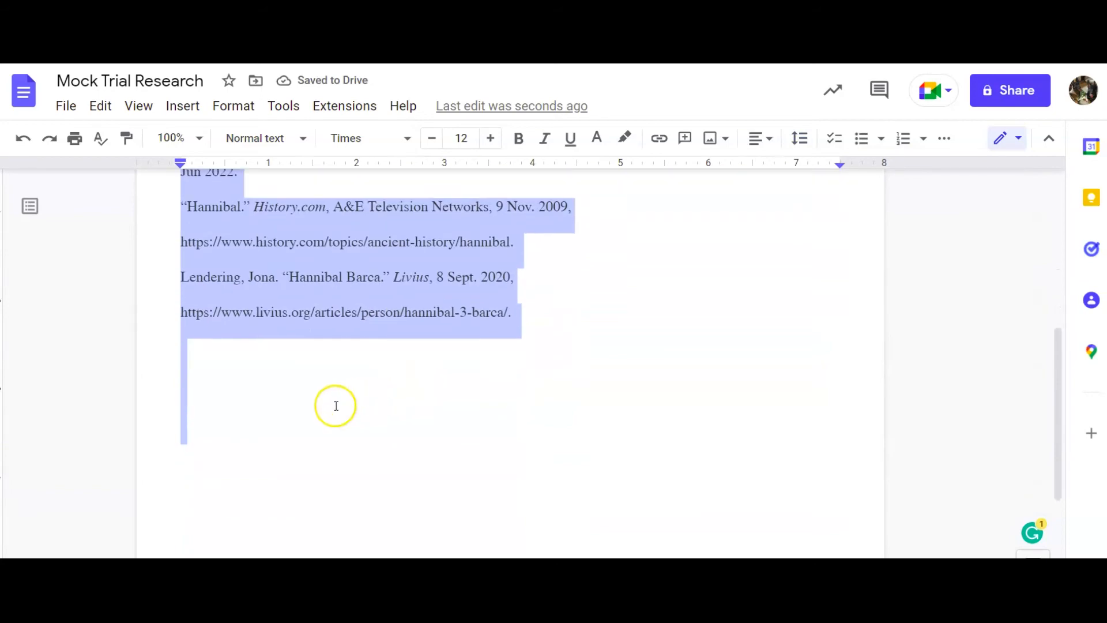
click(320, 386)
scroll(321, 387, up, 4)
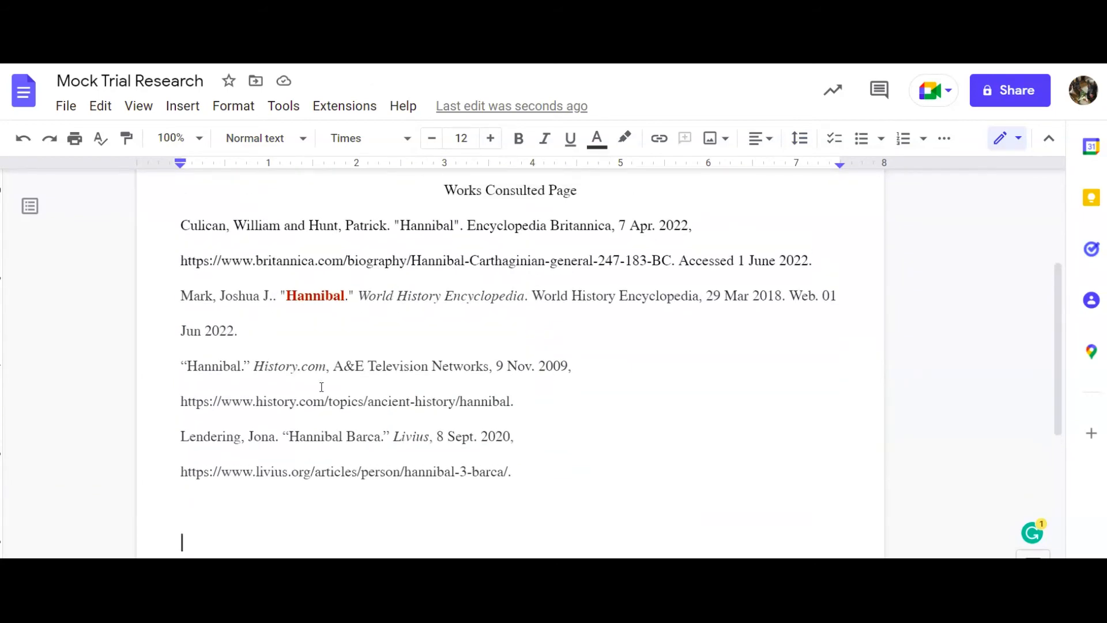
scroll(322, 387, up, 1)
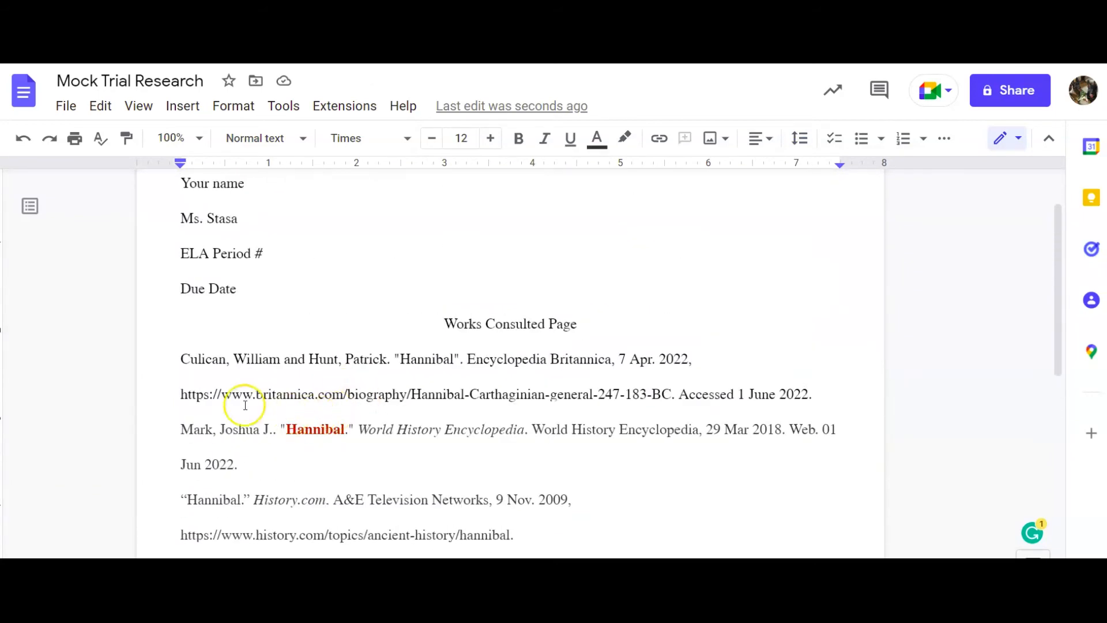
scroll(307, 378, down, 4)
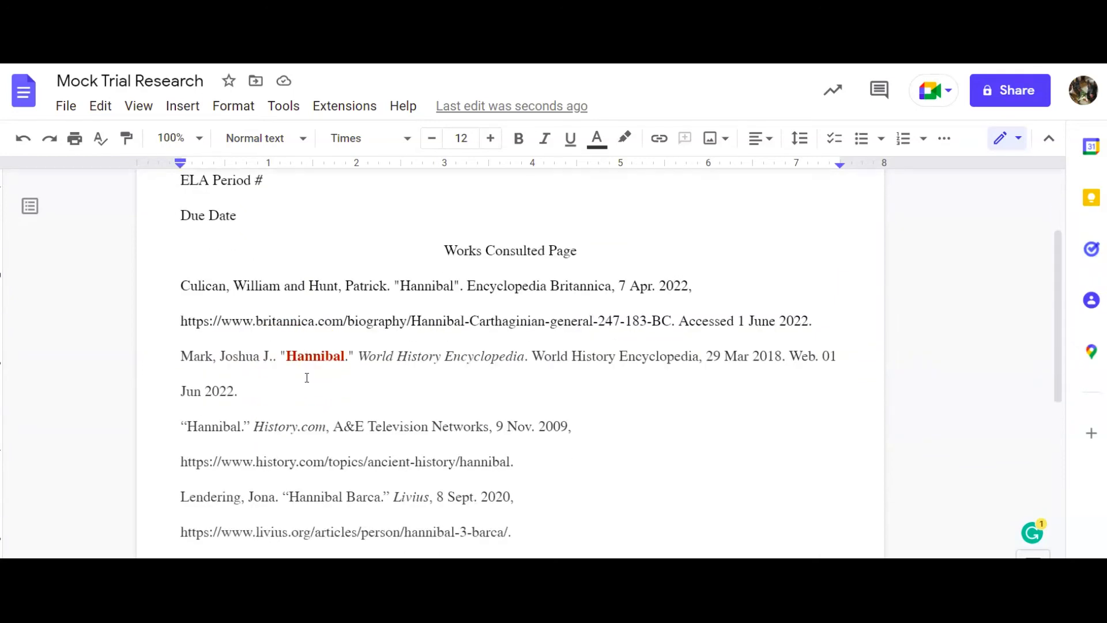
Step: Break the Encyclopedia Britannica citation after "7 Apr. 2022," and indent its URL line by one tab, without a leading space
scroll(304, 374, up, 3)
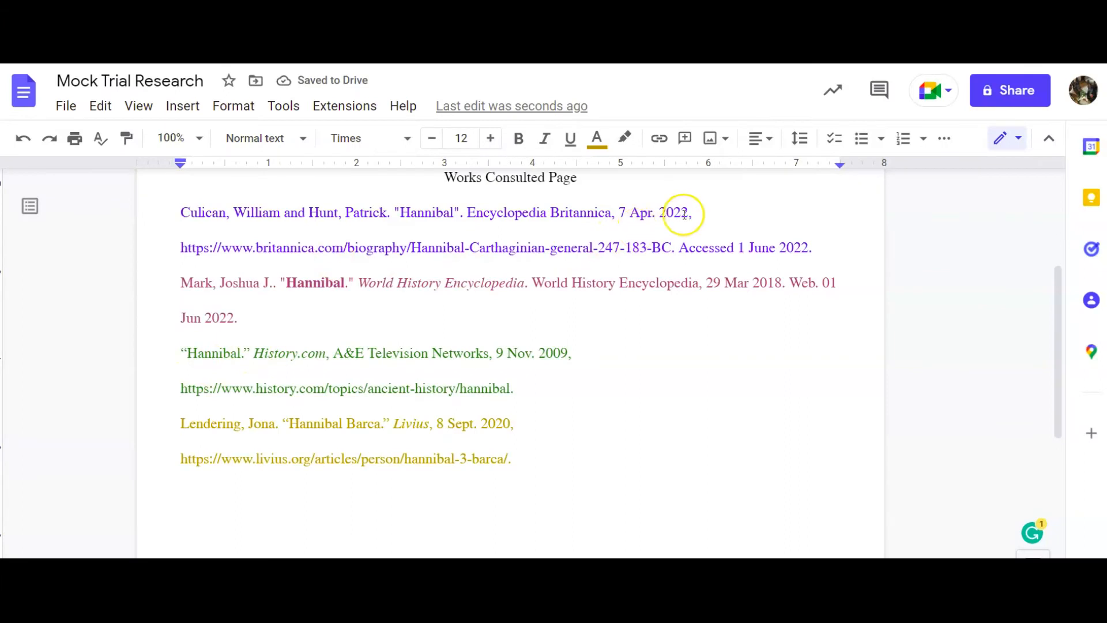
click(693, 212)
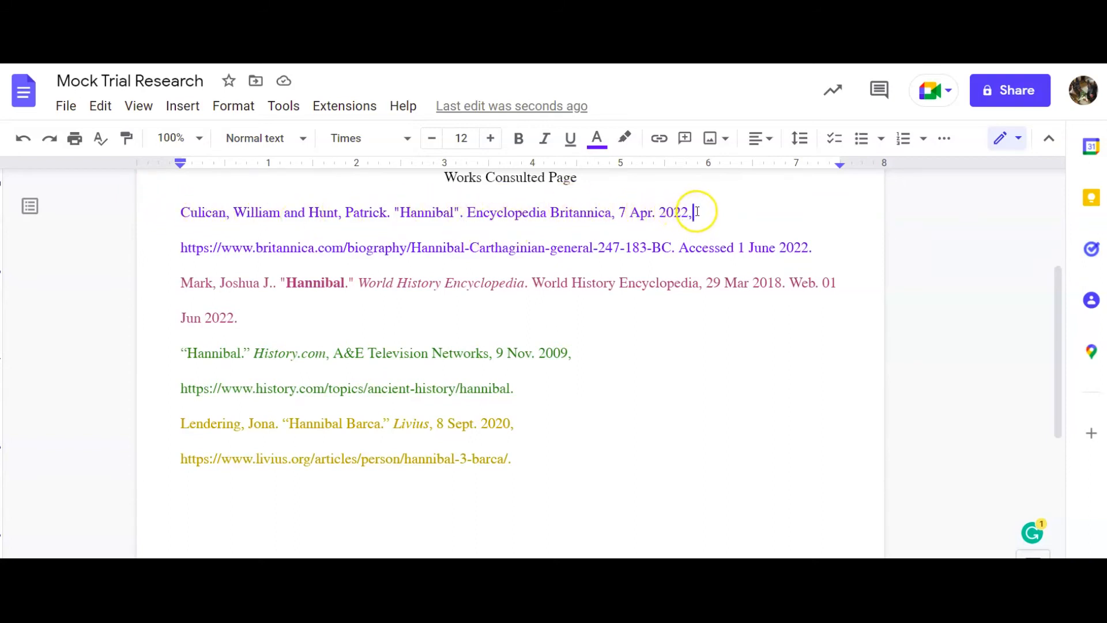
key(Return)
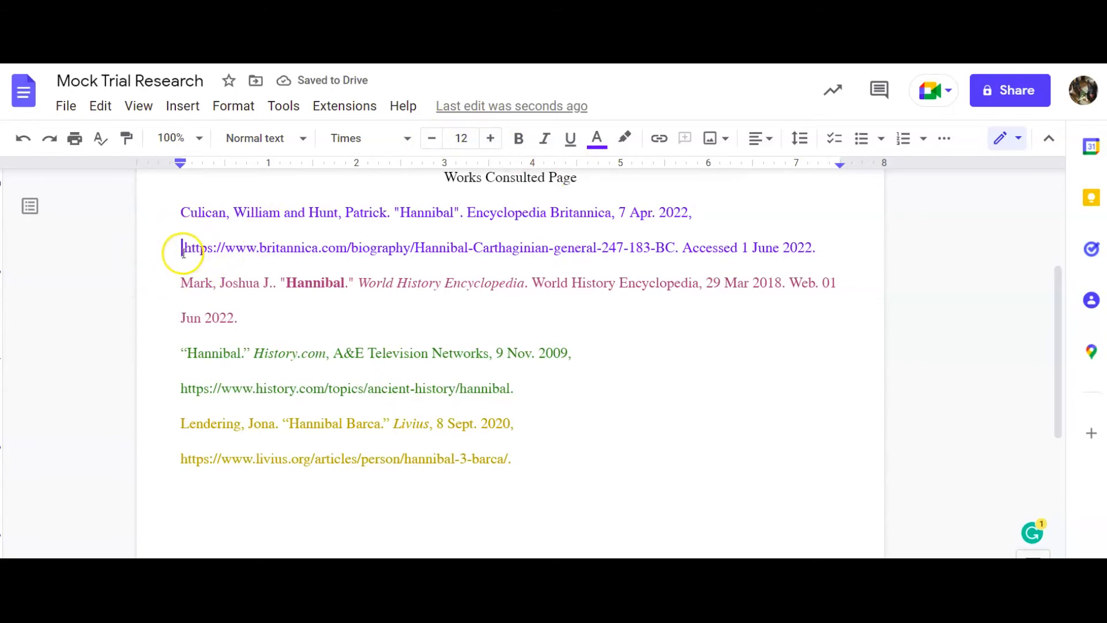
key(Tab)
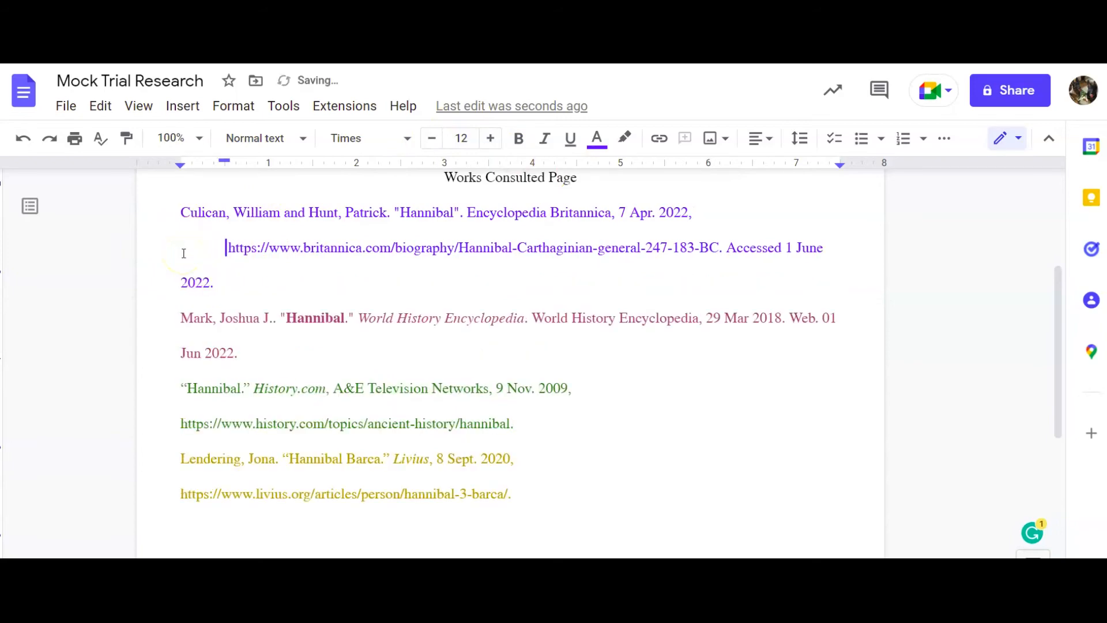
click(225, 266)
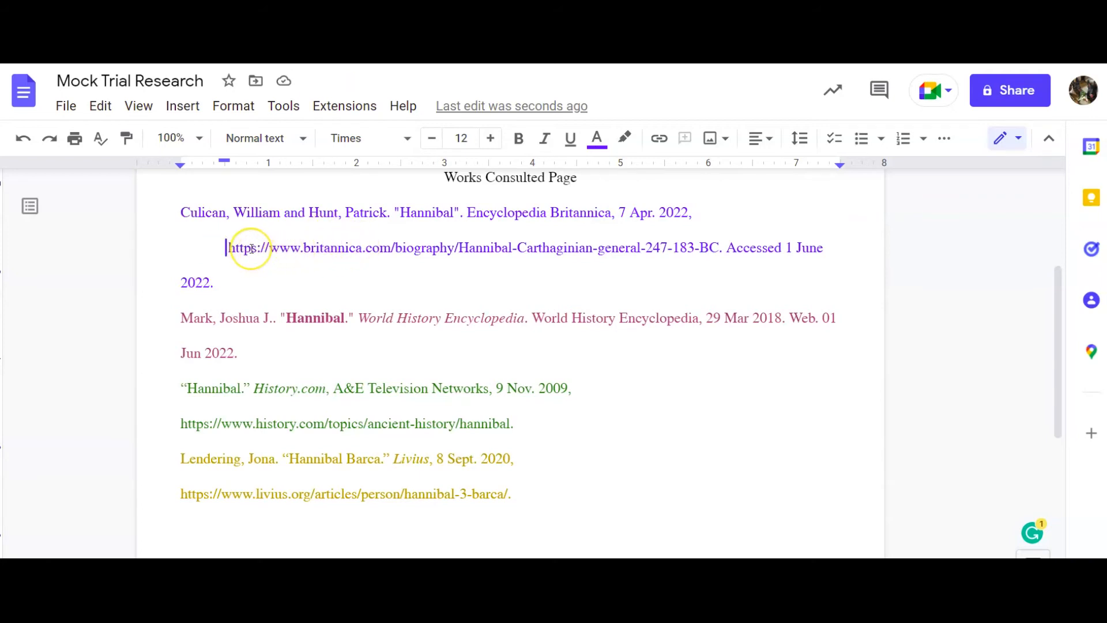
key(Delete)
click(221, 248)
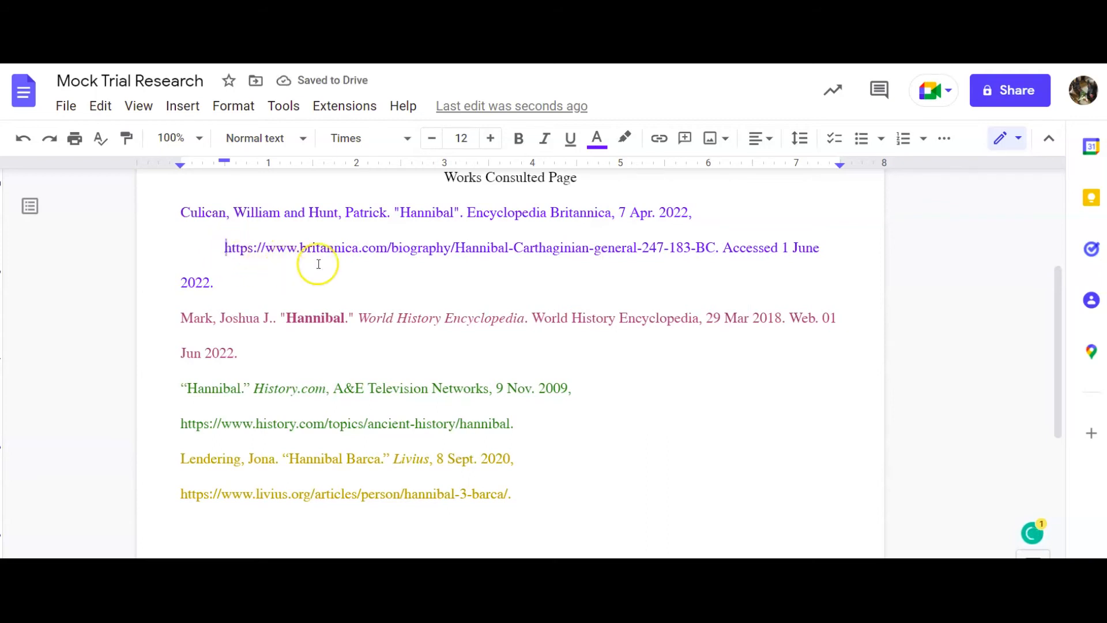
Step: Break the Encyclopedia Britannica citation after "Accessed 1 June" and indent the remaining "2022." by one tab, without a leading space
click(180, 282)
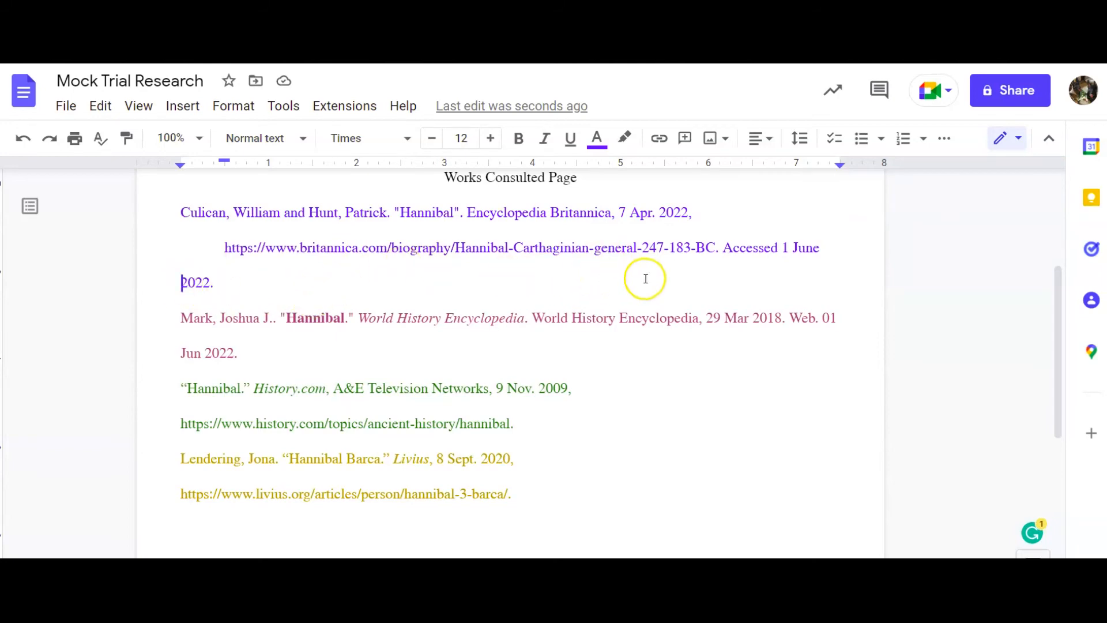
click(825, 245)
key(Delete)
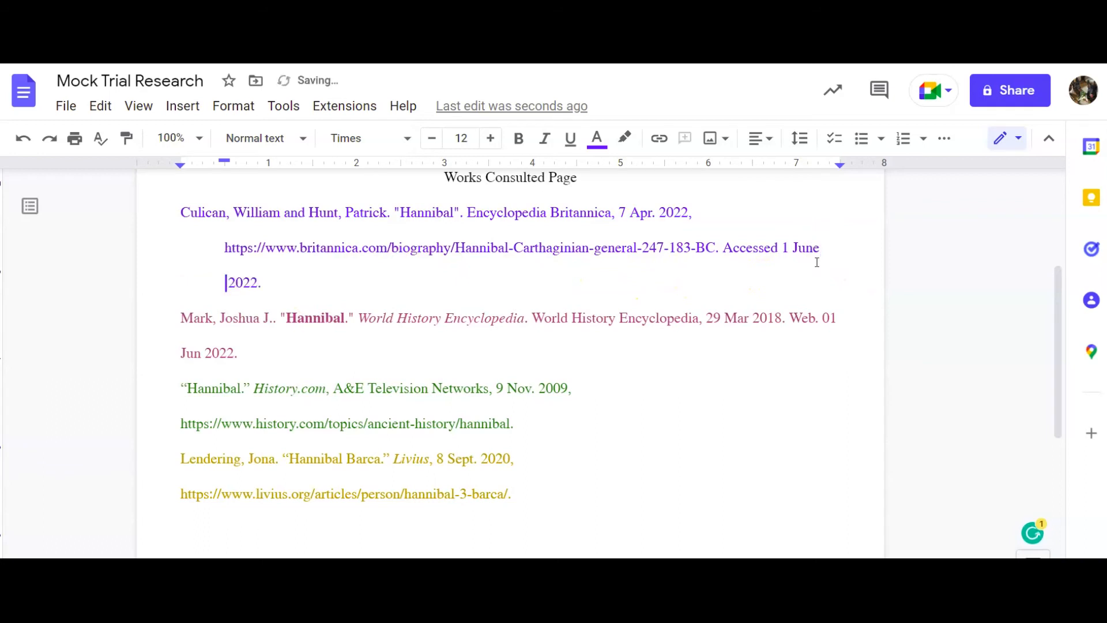
key(Delete)
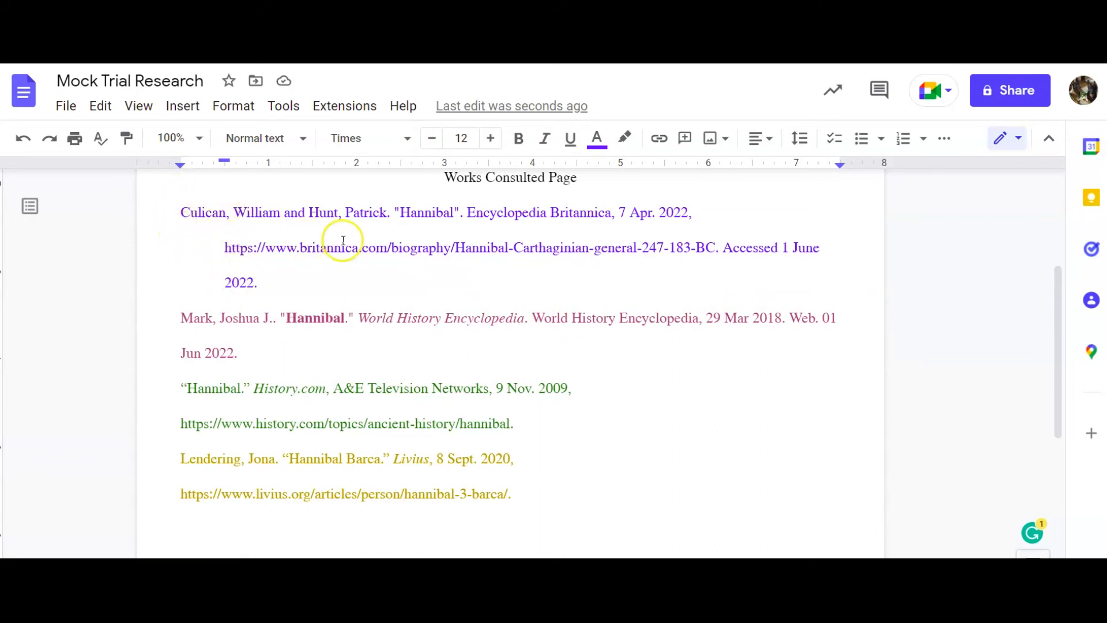
Step: Break the World History Encyclopedia citation after "Web. 01" and indent the "Jun 2022." line by one tab
click(835, 318)
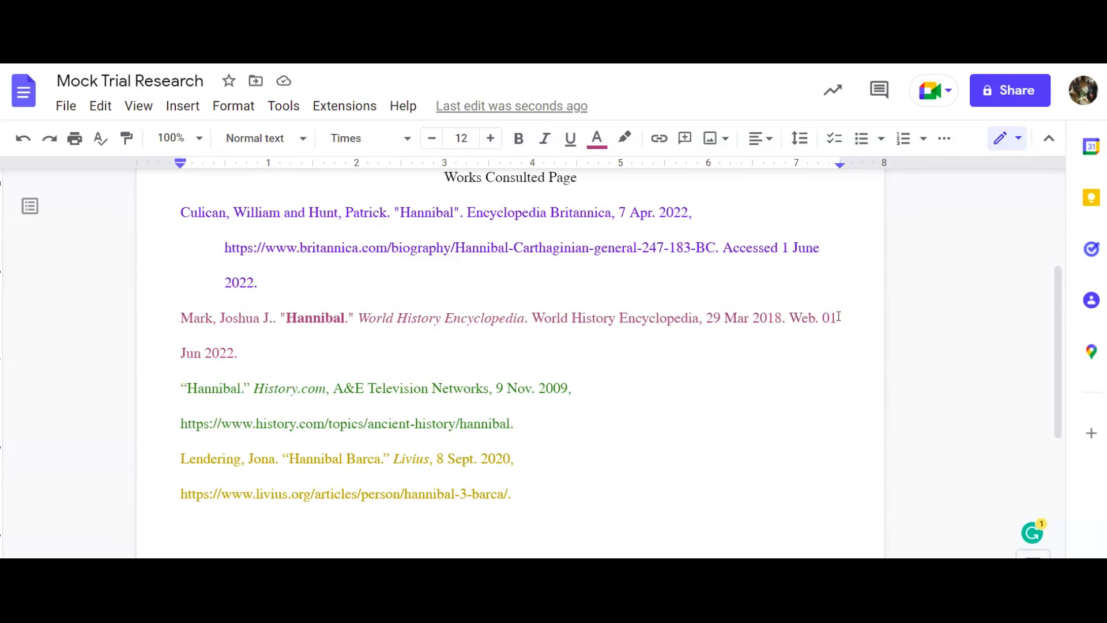
key(Tab)
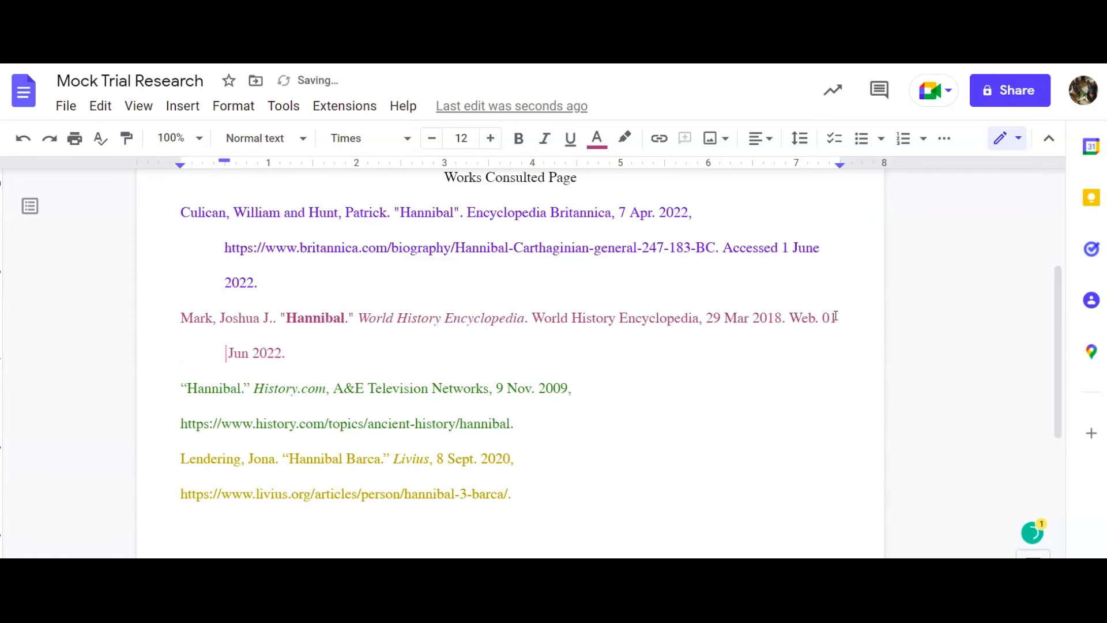
click(771, 337)
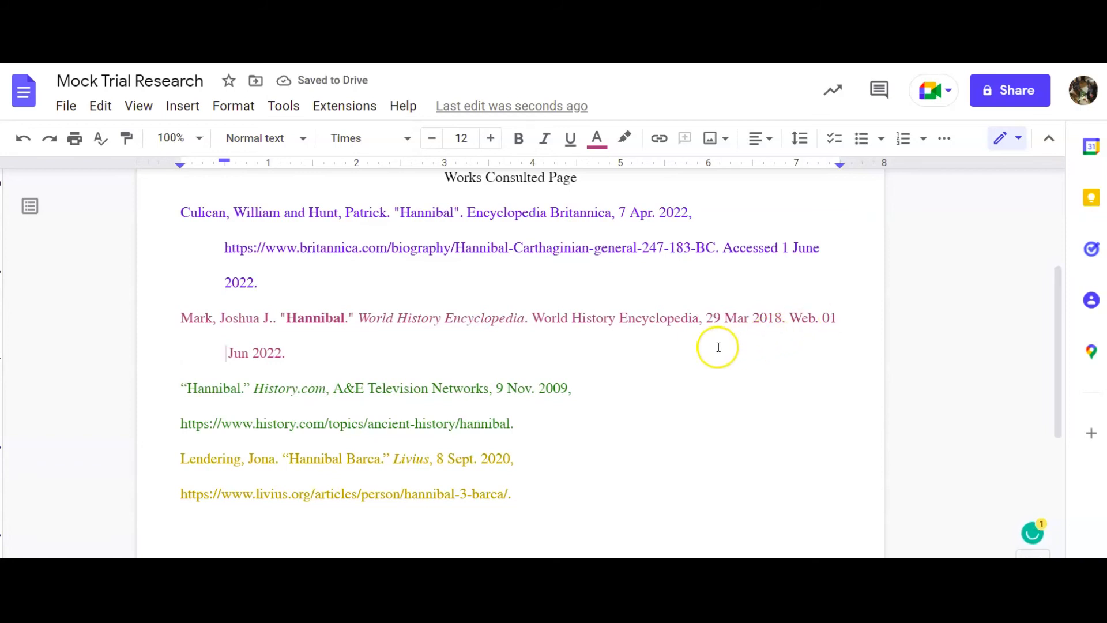
Step: Break the History.com citation after "9 Nov. 2009," and indent its URL line by one tab, without a leading space
click(572, 390)
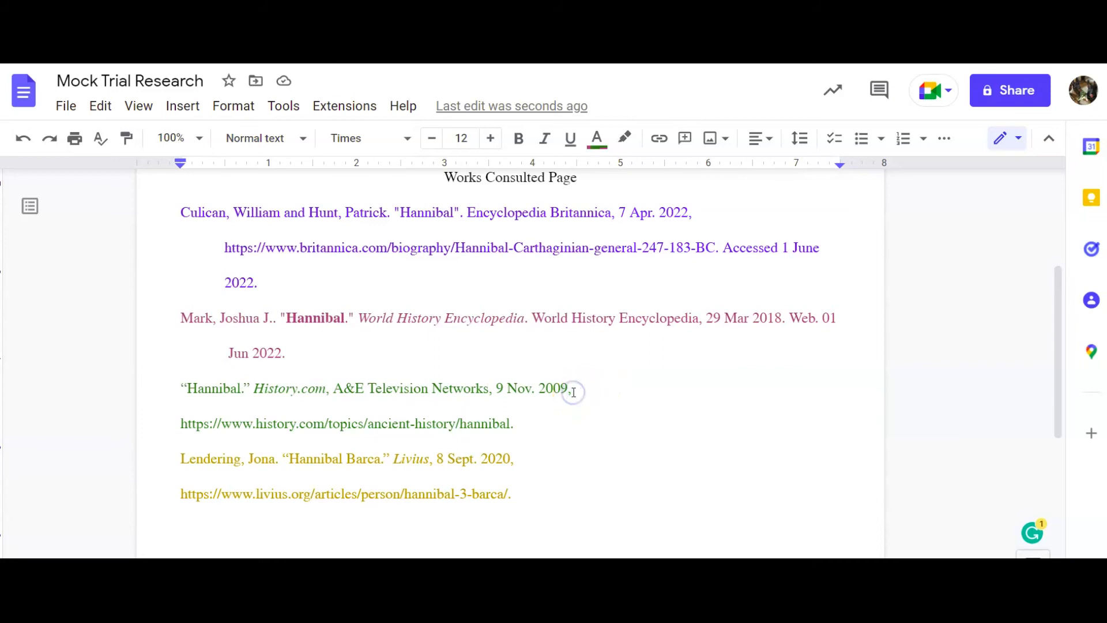
key(Return)
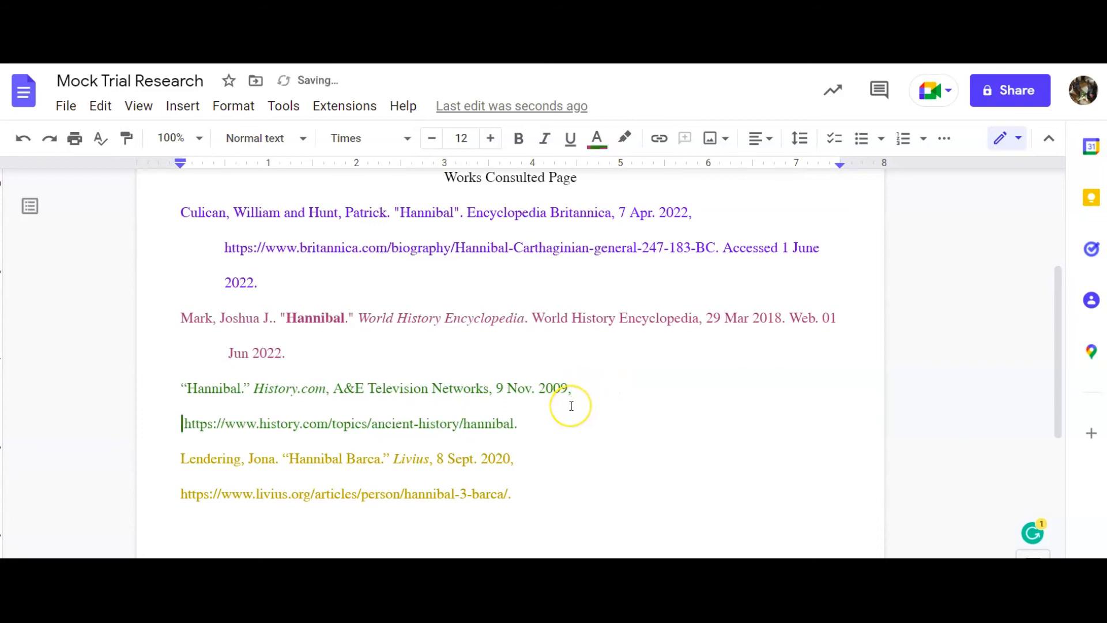
key(Tab)
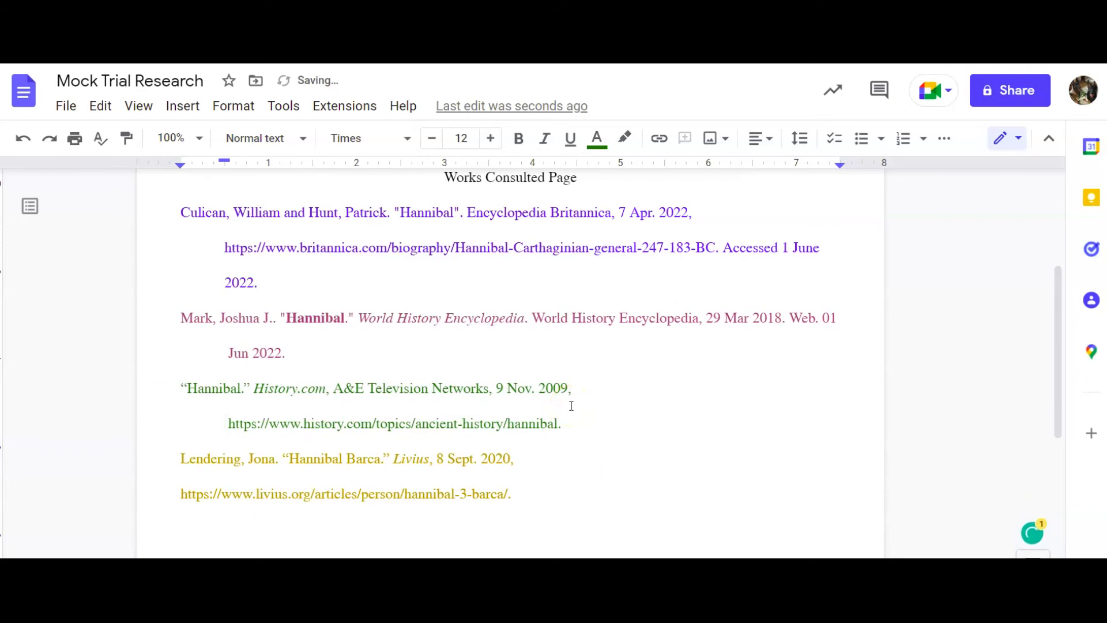
key(Delete)
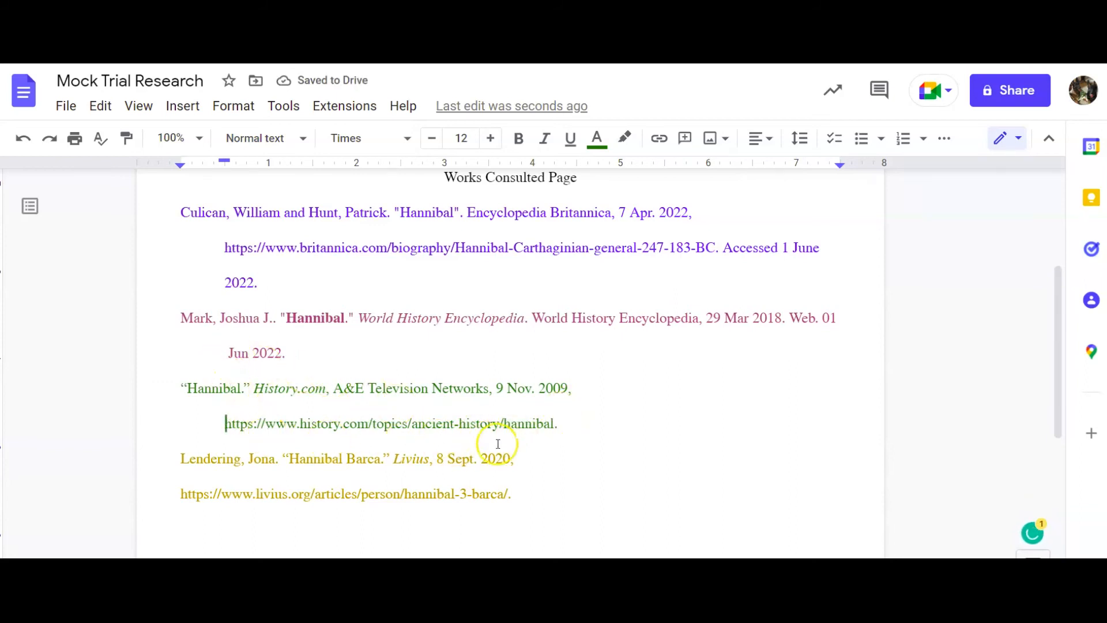
Step: Break the Livius citation after "8 Sept. 2020," and indent its URL line by one tab, without a leading space
click(516, 458)
text(,)
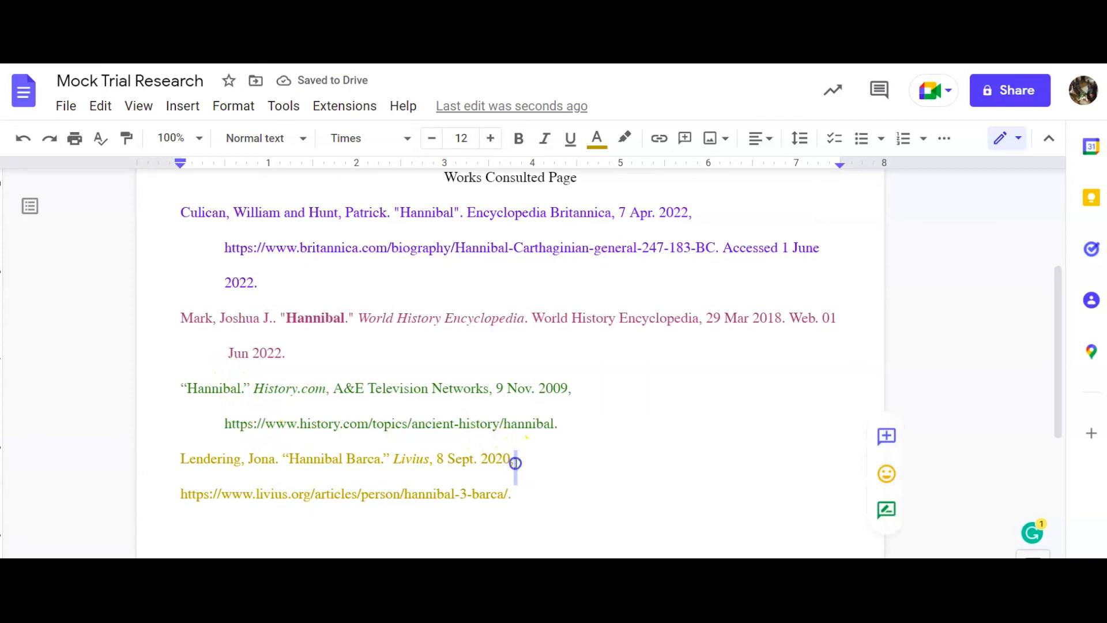
click(511, 459)
key(Return)
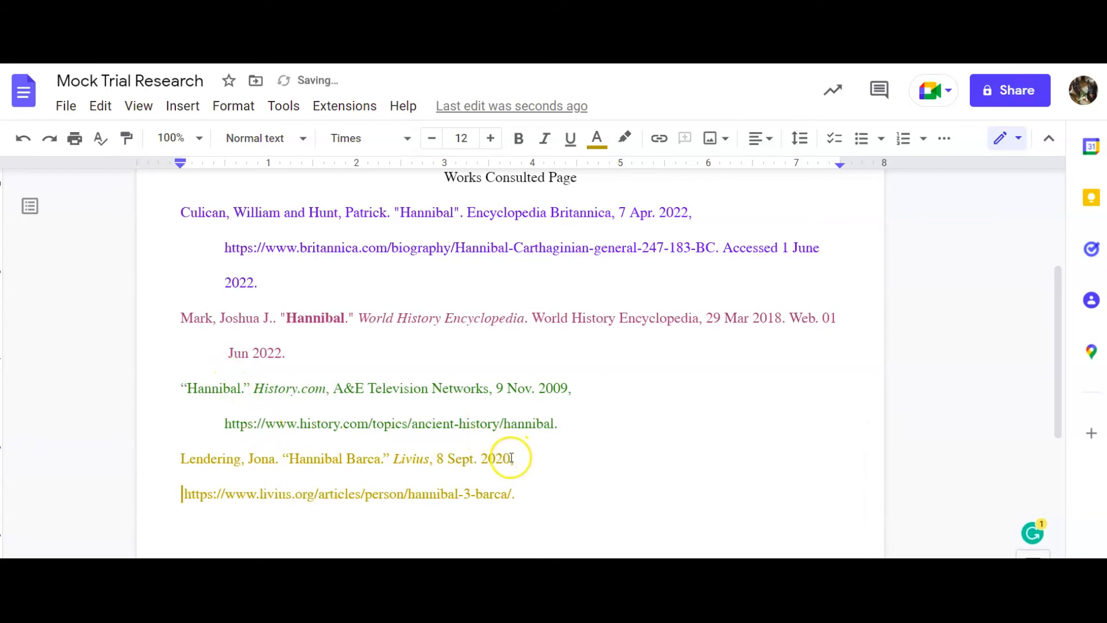
key(Tab)
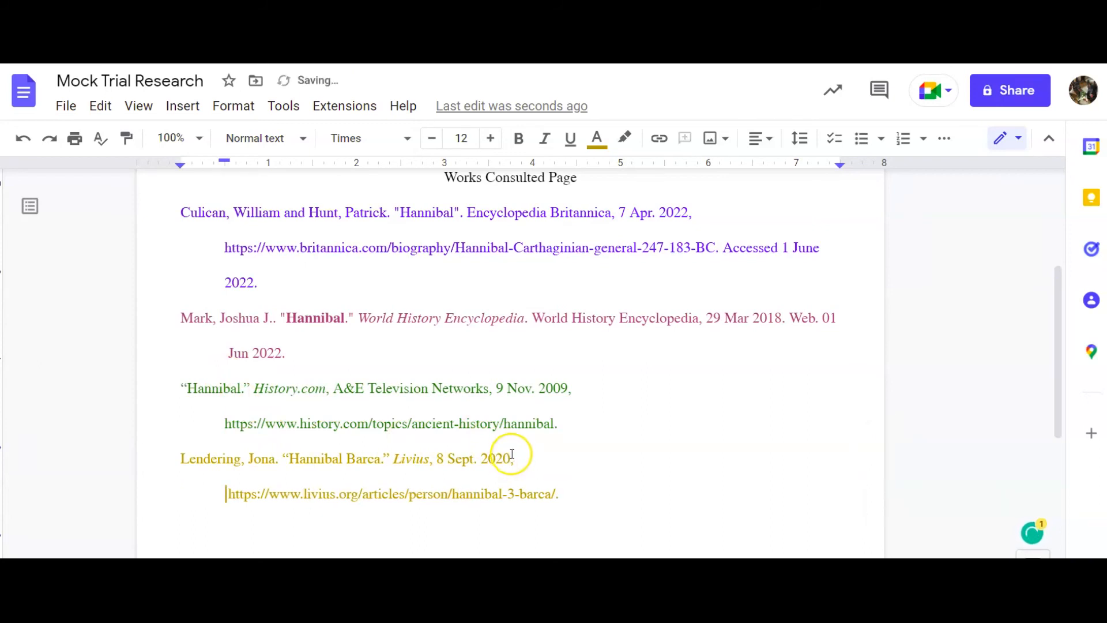
click(403, 527)
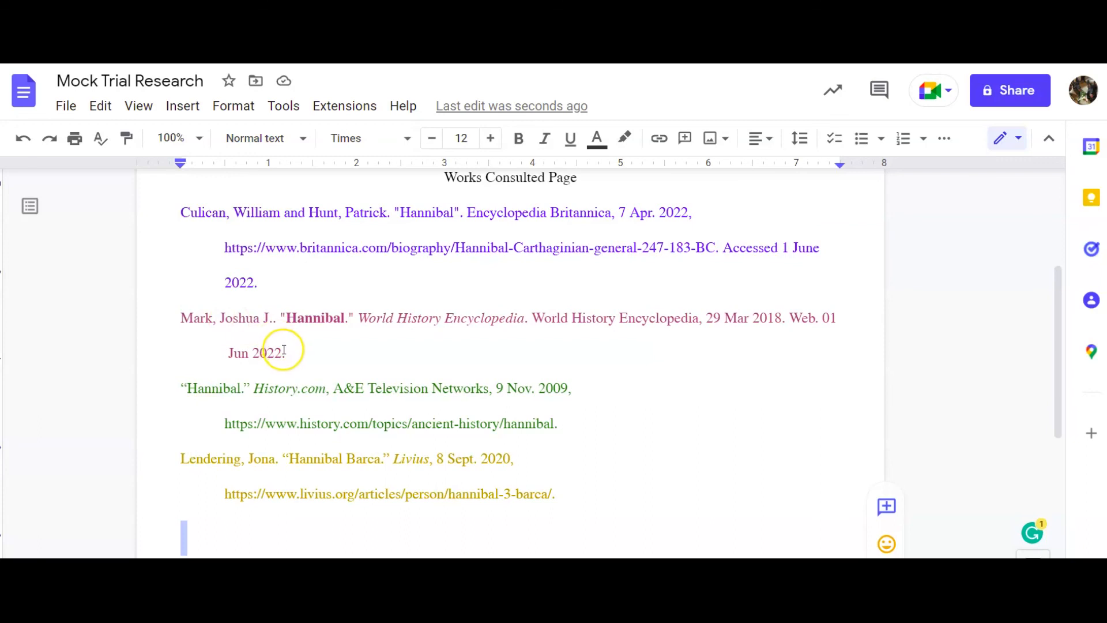
Step: Move the two-line World History Encyclopedia citation to the end of the list, below the Livius citation, to keep alphabetical order
drag(180, 319, 288, 345)
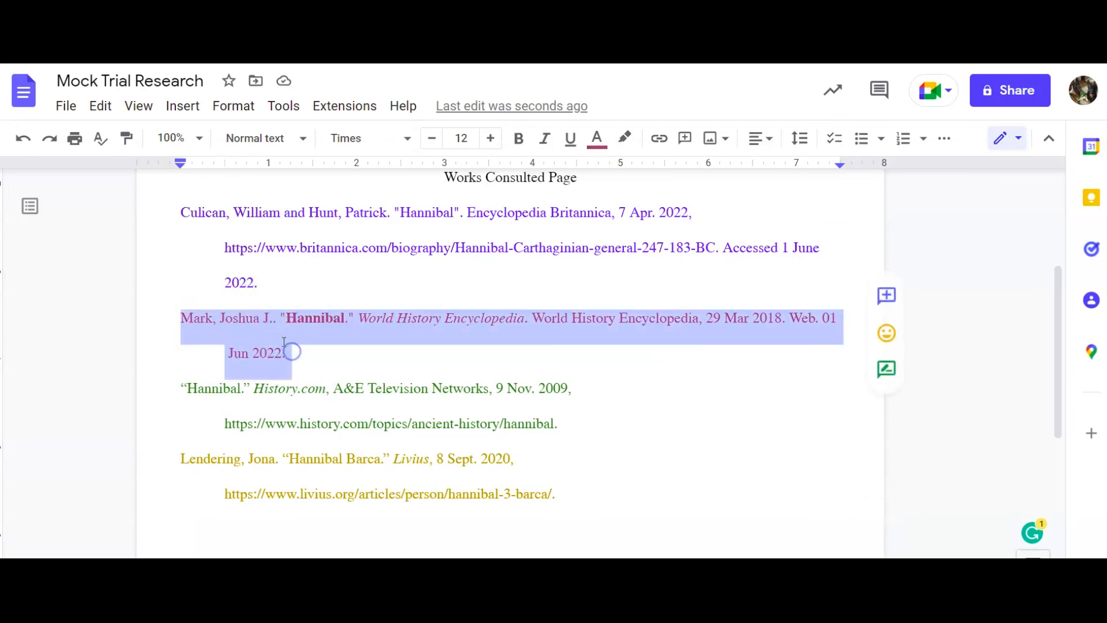
click(101, 107)
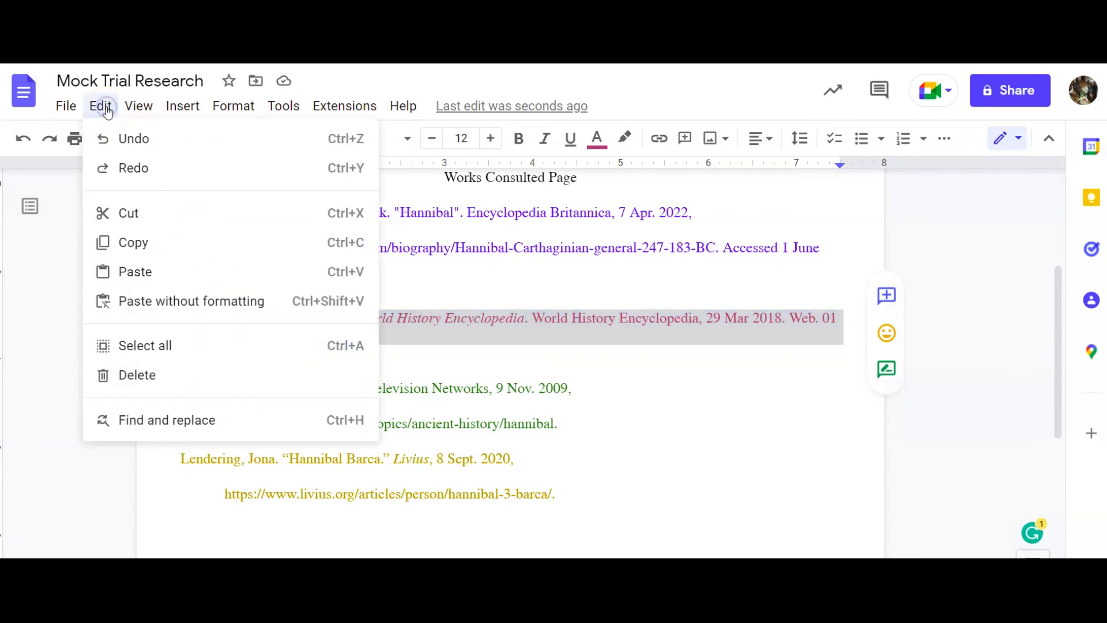
click(129, 213)
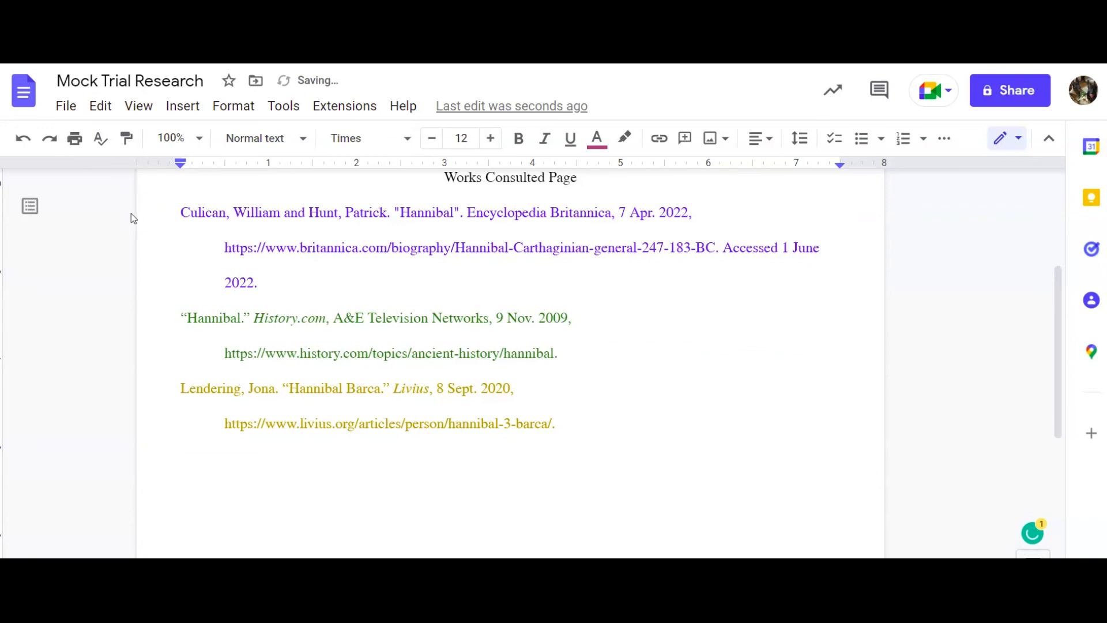
click(562, 422)
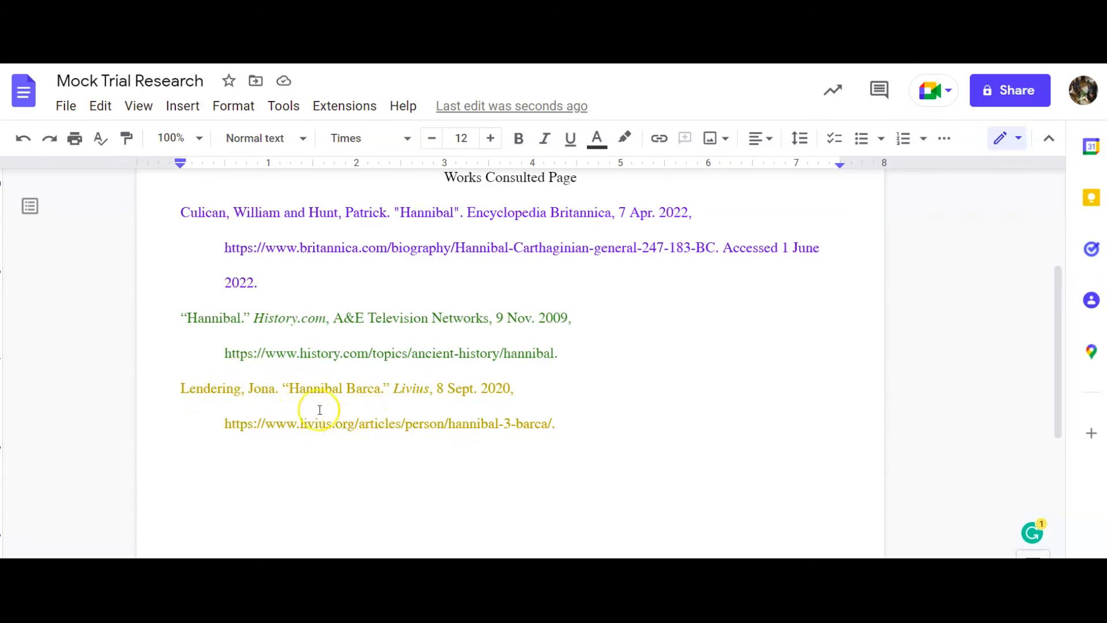
click(99, 107)
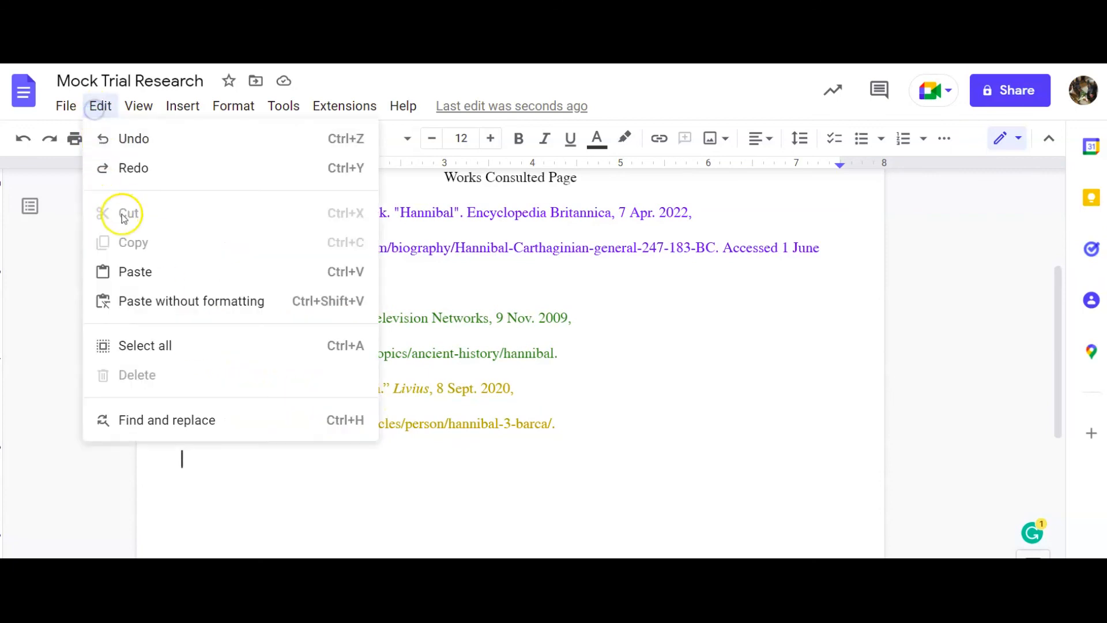
click(127, 275)
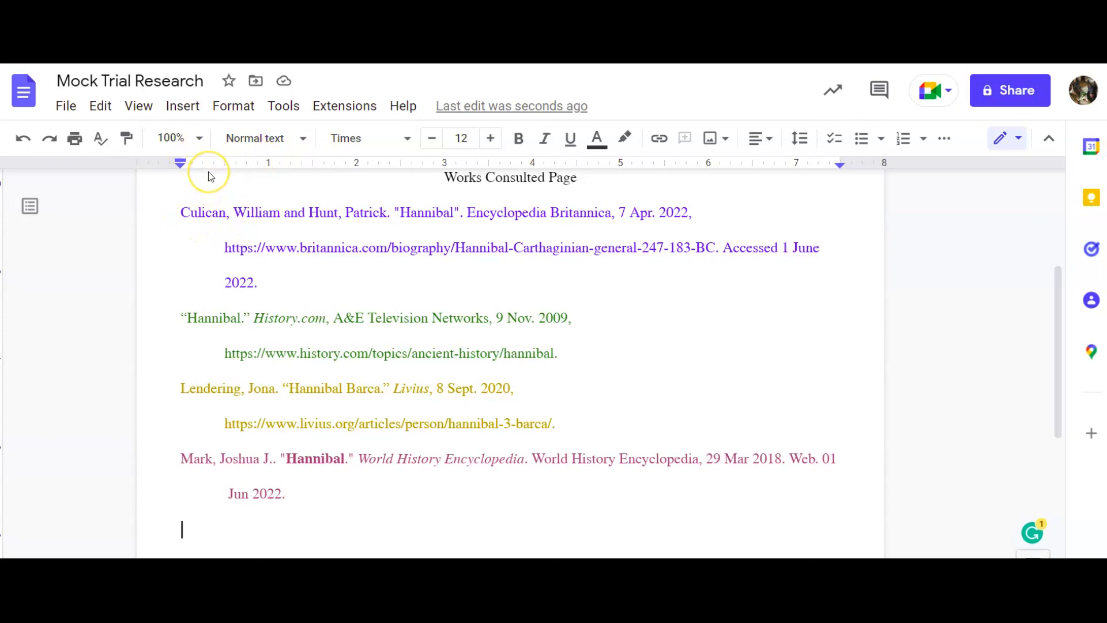
Step: Change the text color of the whole document body, including all the colored citations, to dark gray
key(ctrl+a)
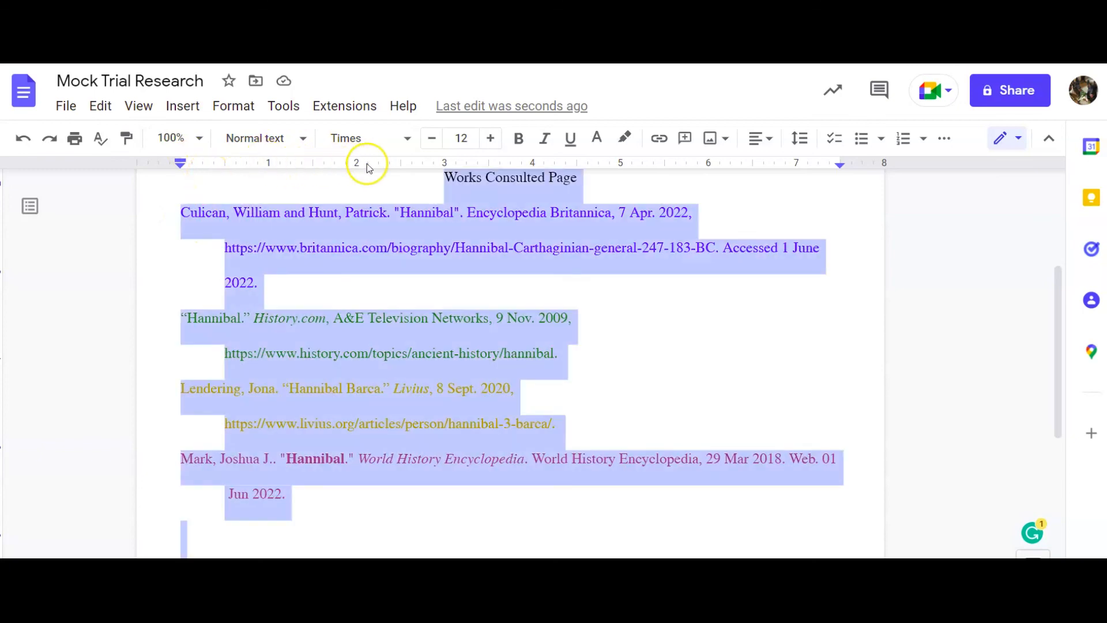
click(596, 144)
click(602, 192)
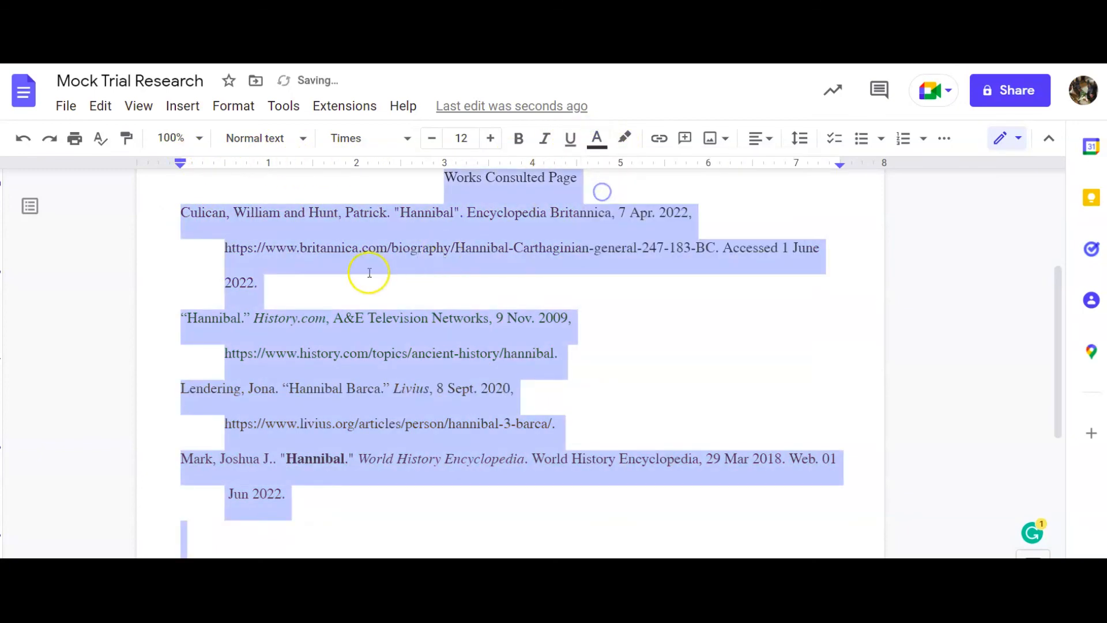
click(367, 272)
Step: Review the page from the heading down through the citations and check its print preview, closing it without saving a PDF
scroll(375, 275, up, 4)
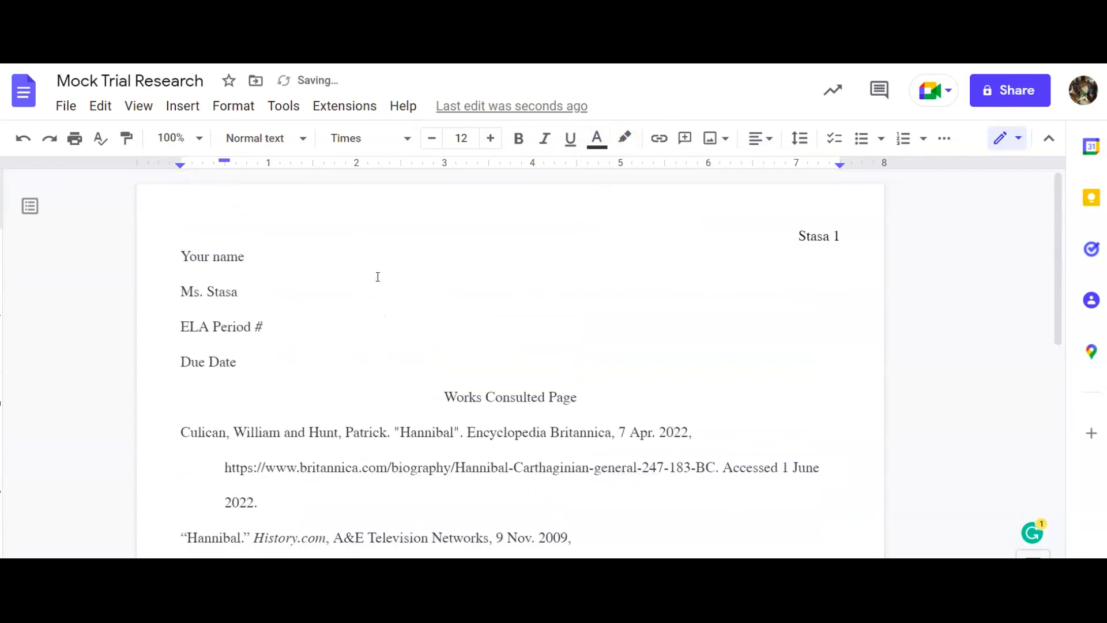
scroll(376, 274, down, 5)
scroll(286, 210, up, 3)
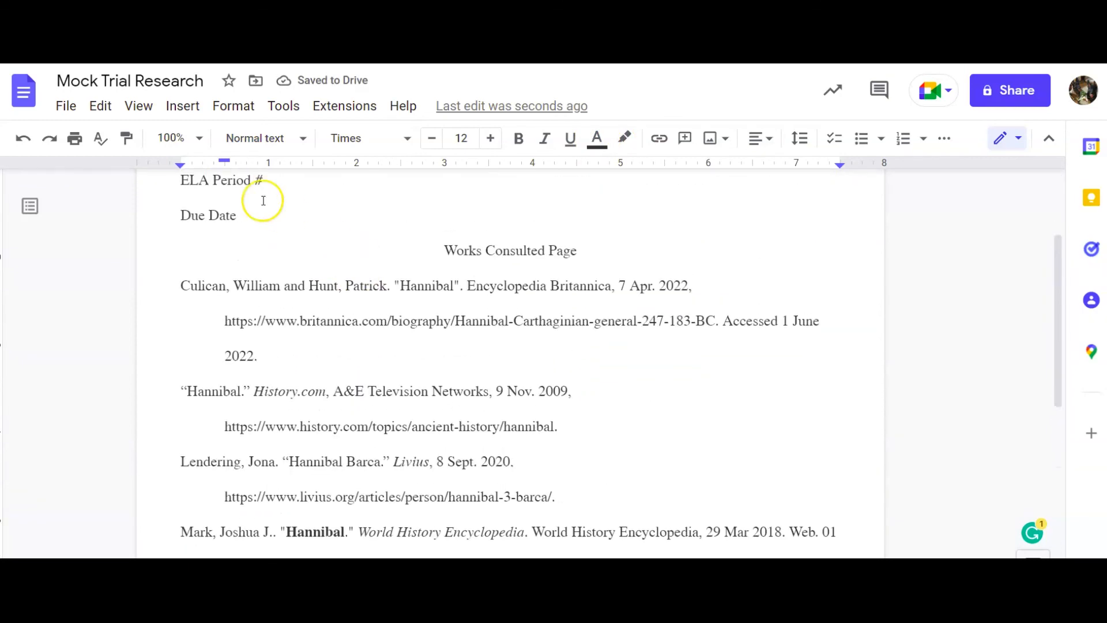
click(74, 138)
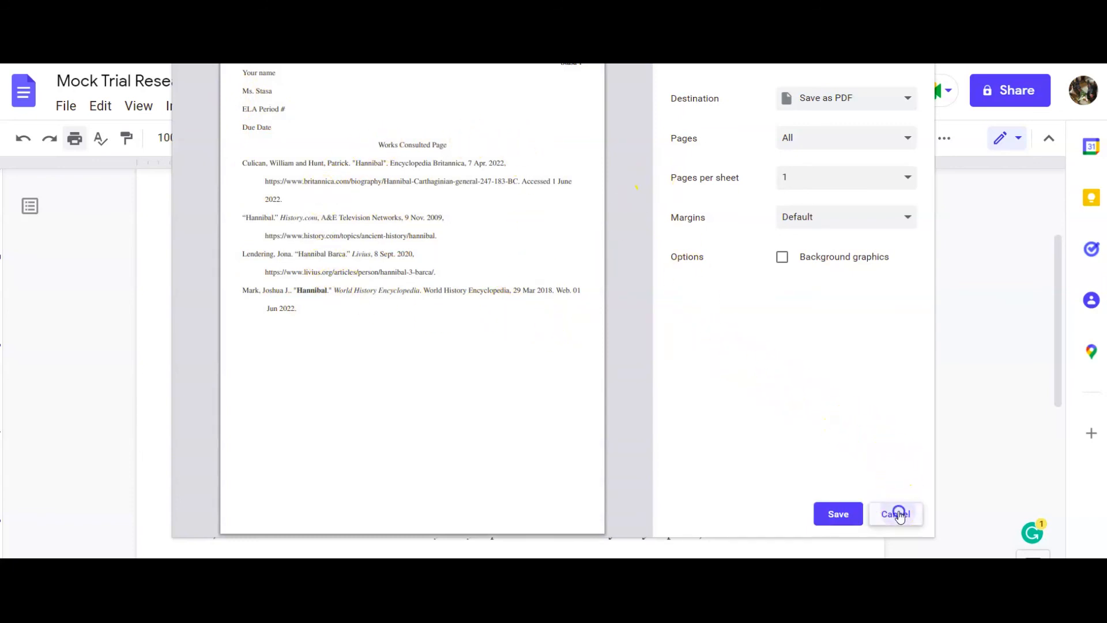
key(Escape)
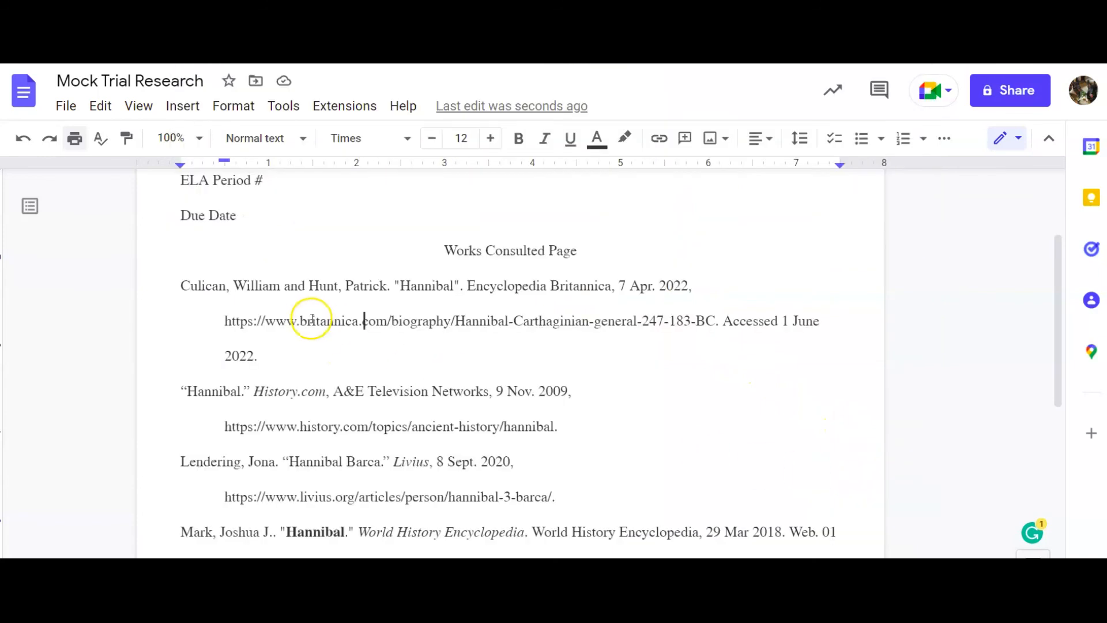